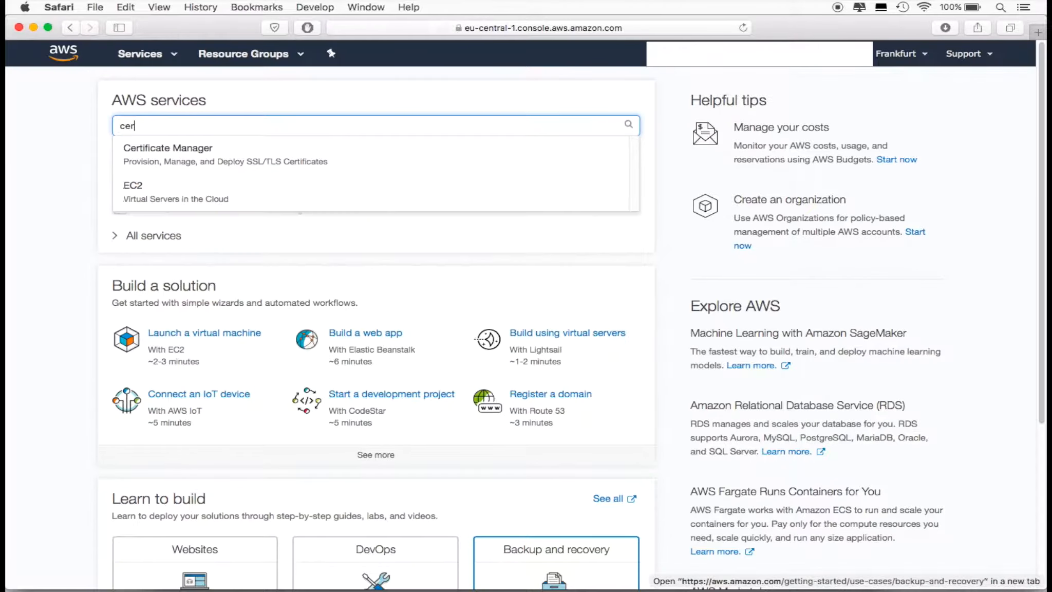
Open the Certificate Manager service and start a request for a public certificate
click(290, 155)
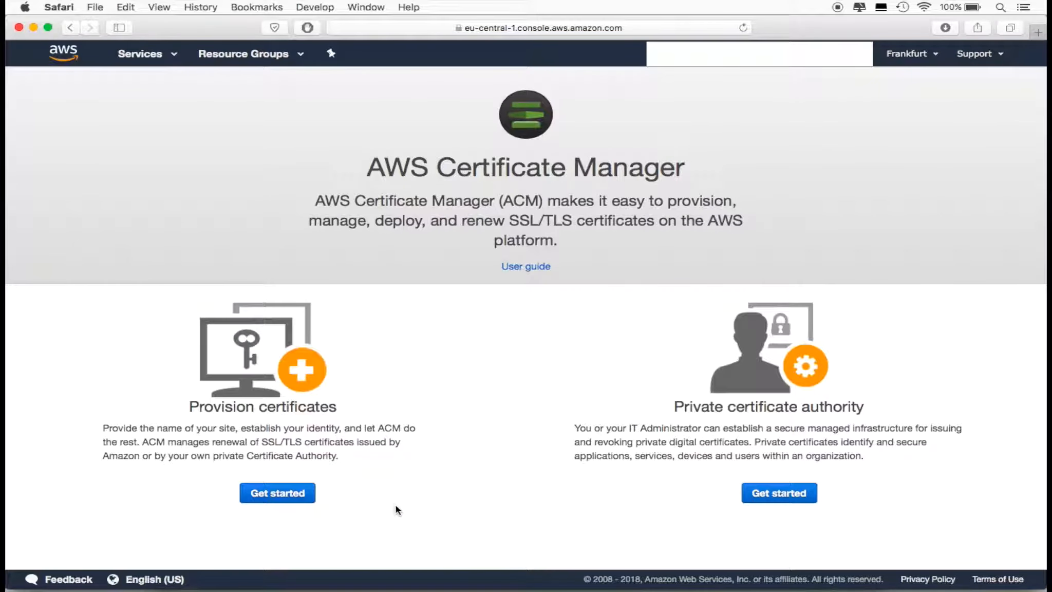
click(298, 495)
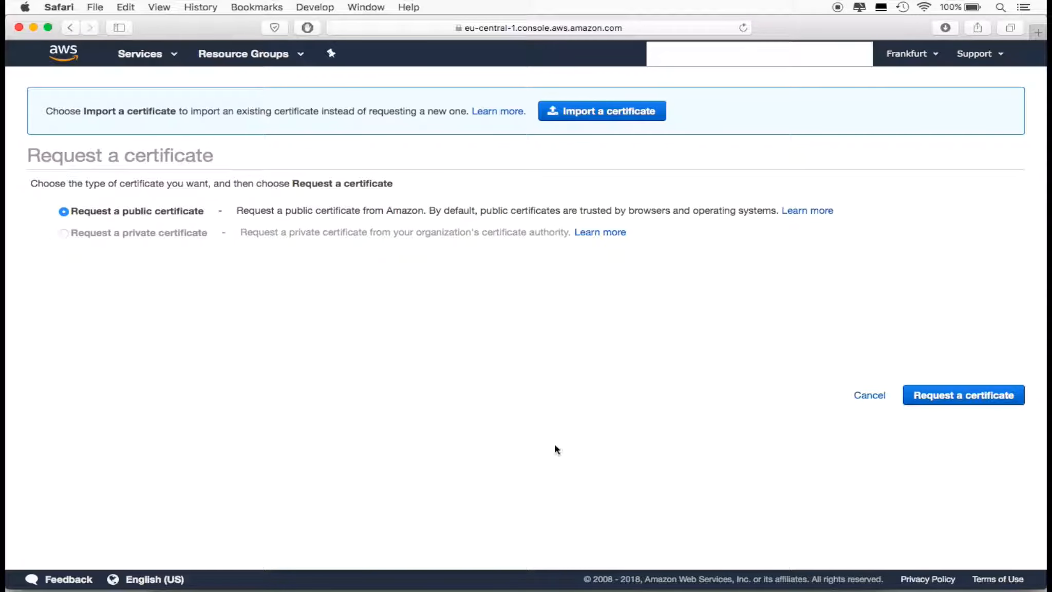
click(953, 395)
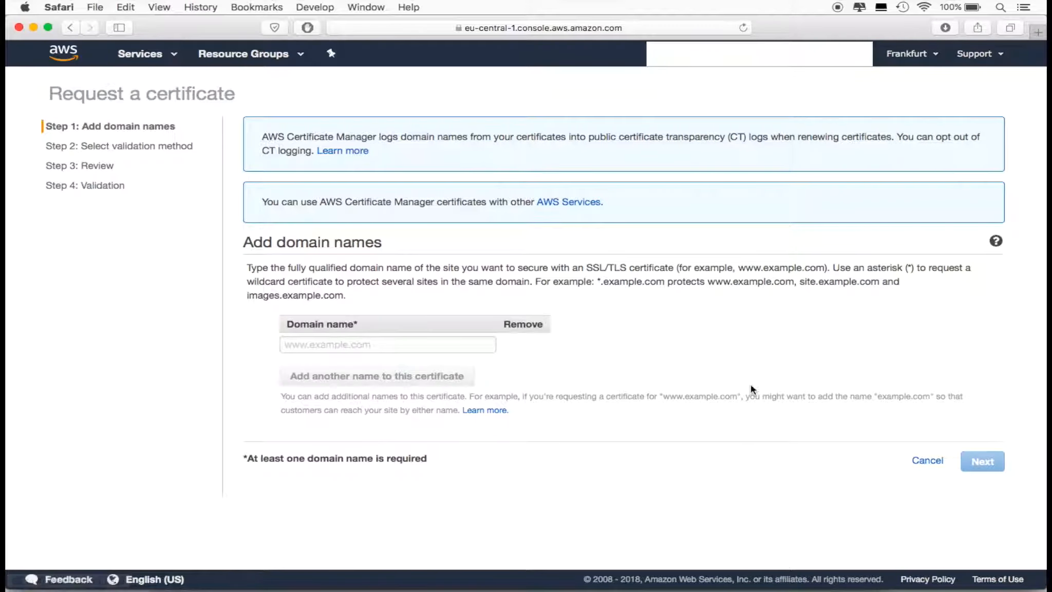
click(396, 348)
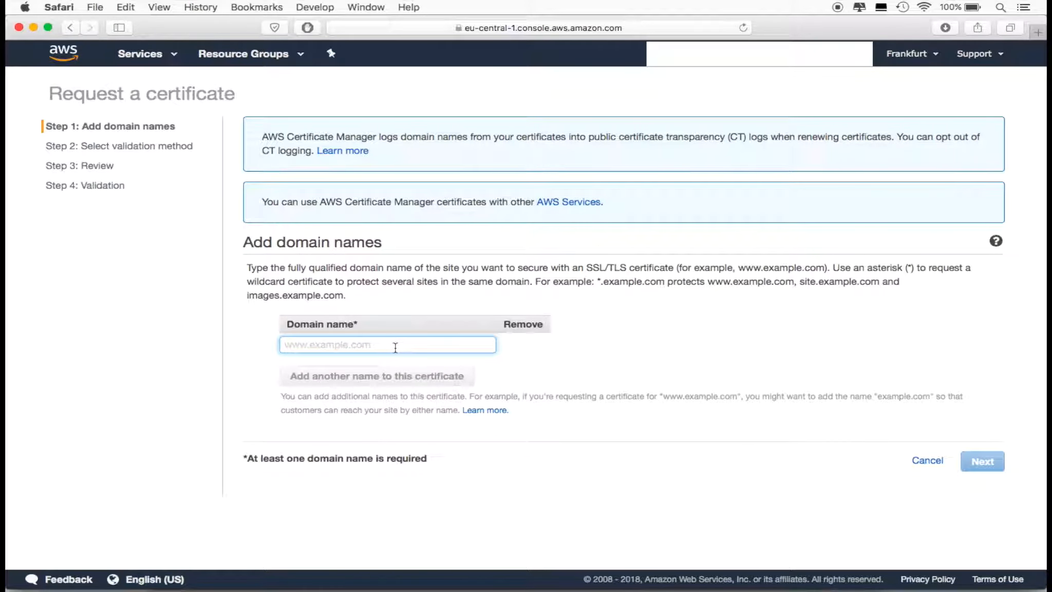
text(privcast)
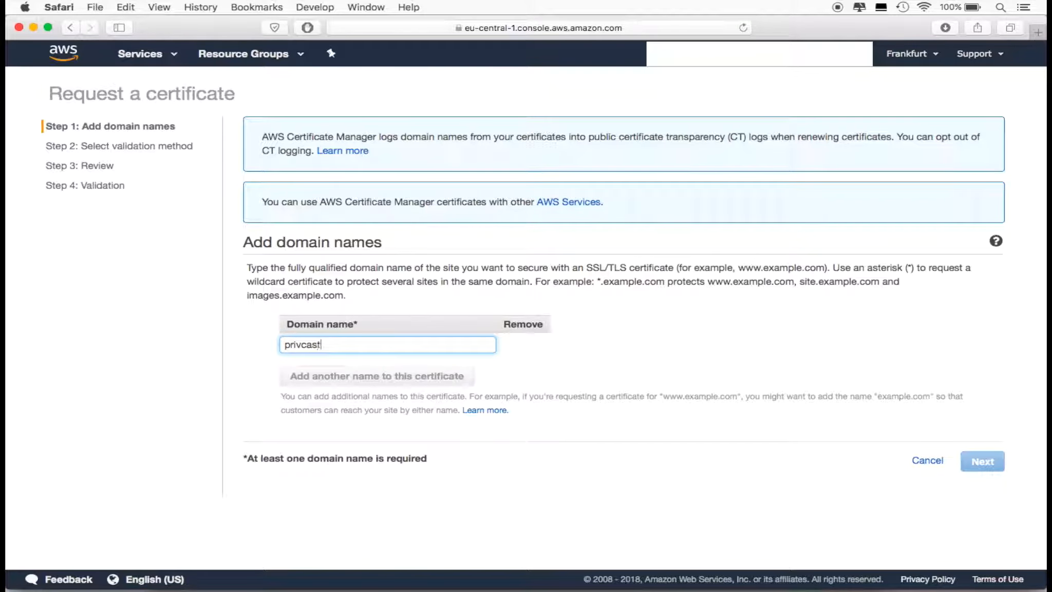
text(.com)
click(329, 377)
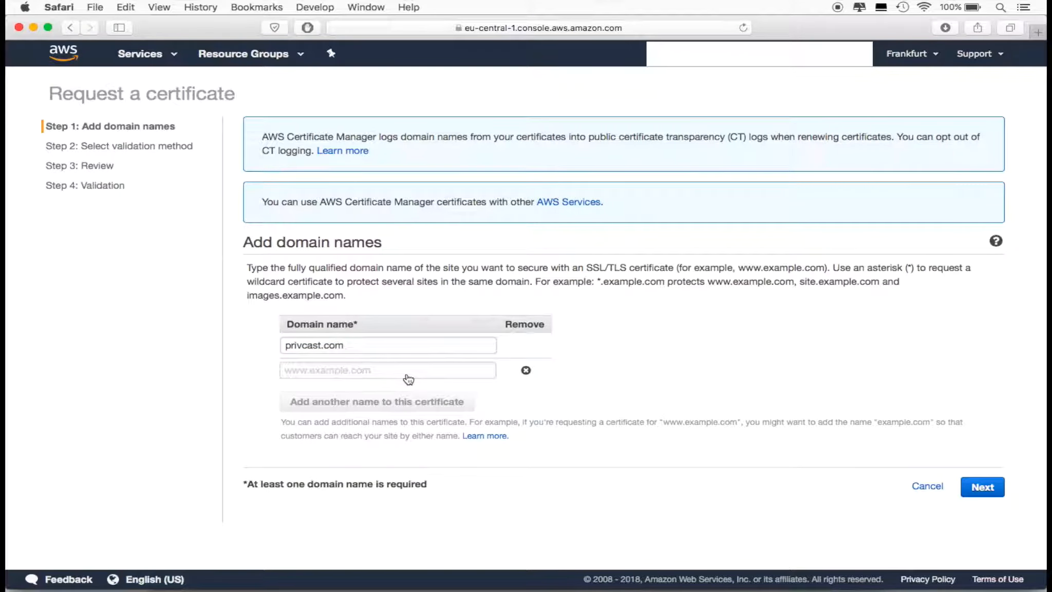
click(407, 375)
text(www)
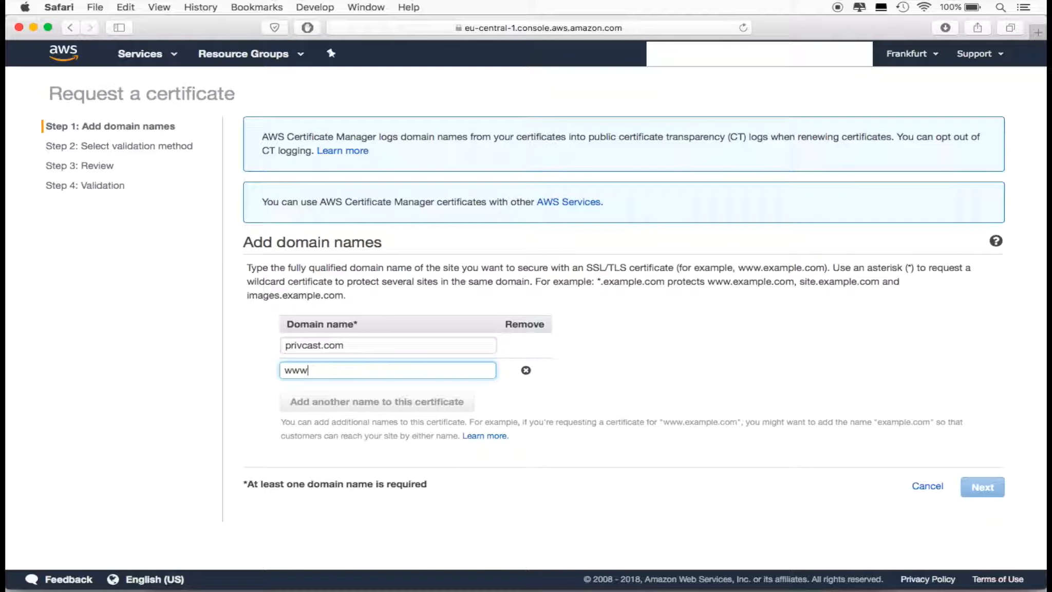
text(.privcast.com)
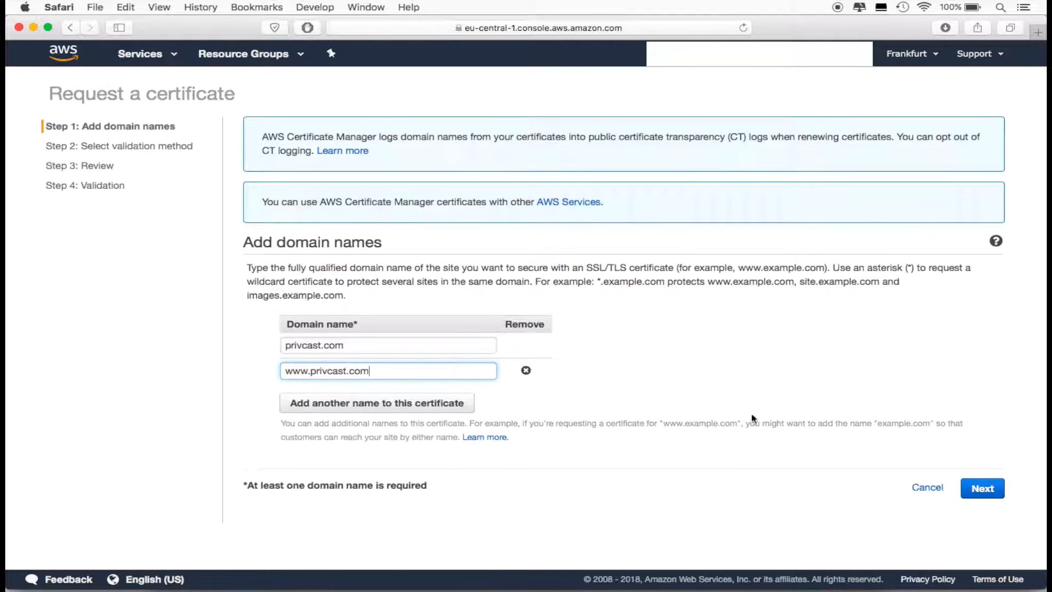
click(982, 487)
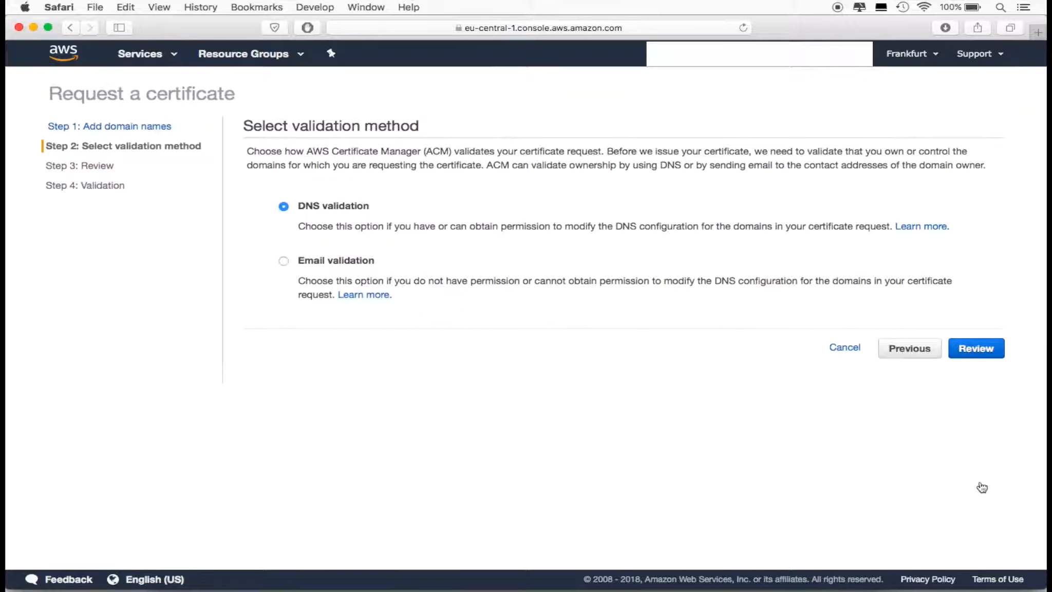
Keep DNS validation as the method, review the request and submit it
click(982, 350)
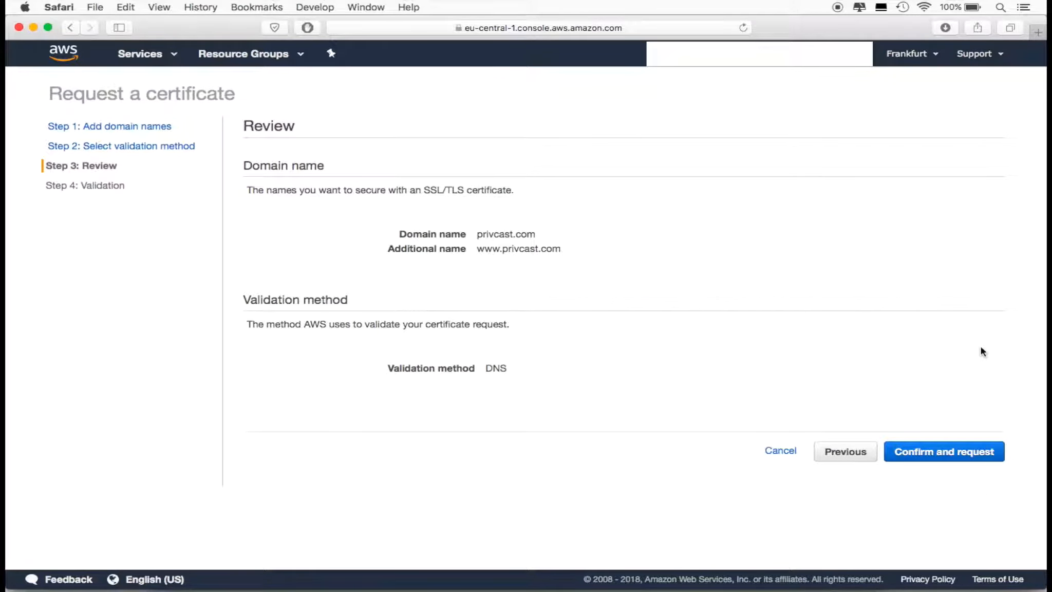
click(947, 453)
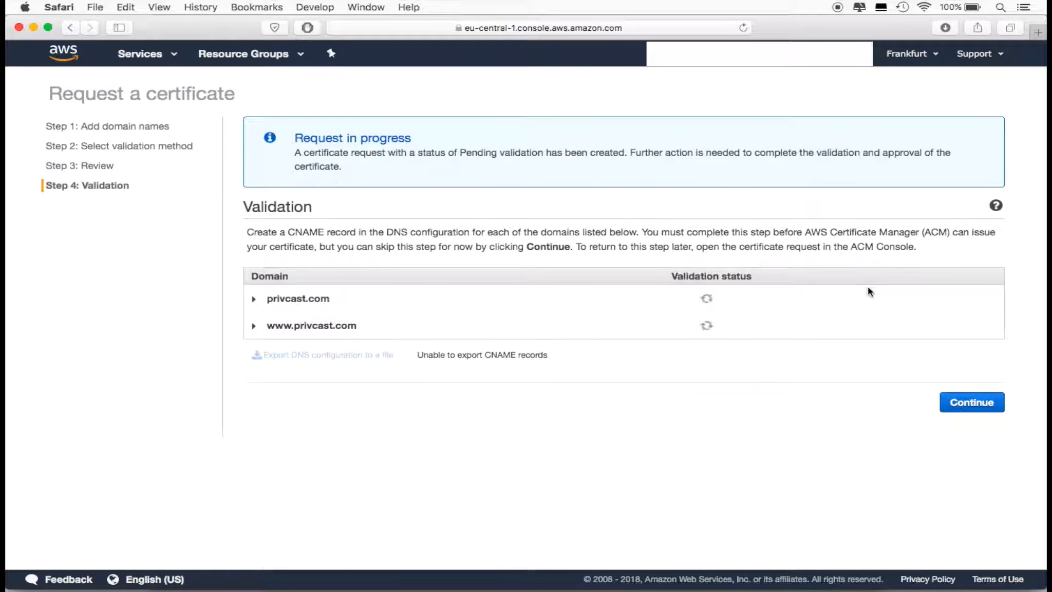
click(612, 447)
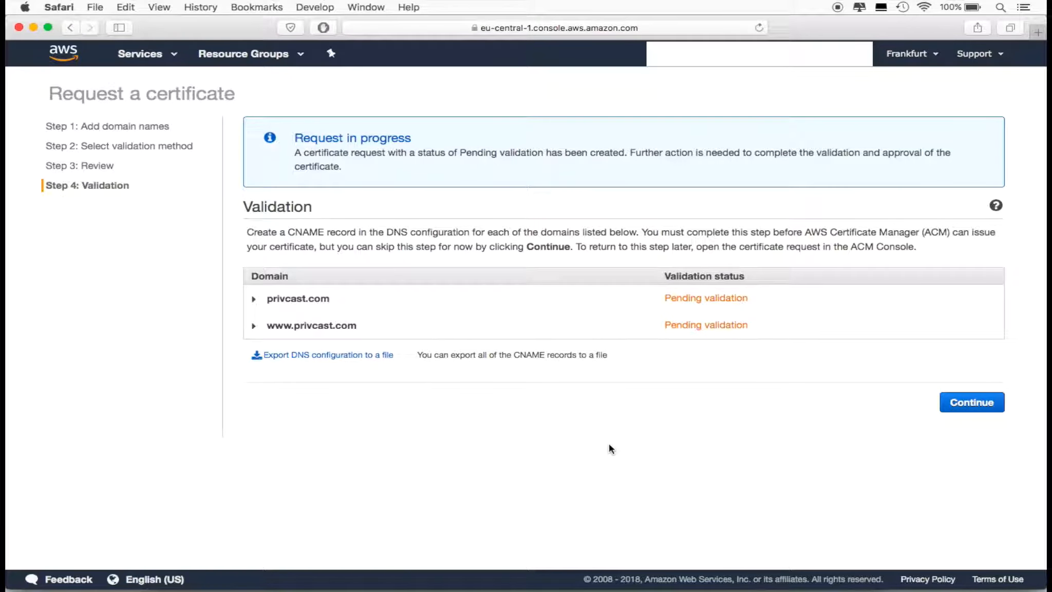
Export the certificate's DNS configuration to a file, open it in Excel and widen the columns to fit their contents
click(345, 356)
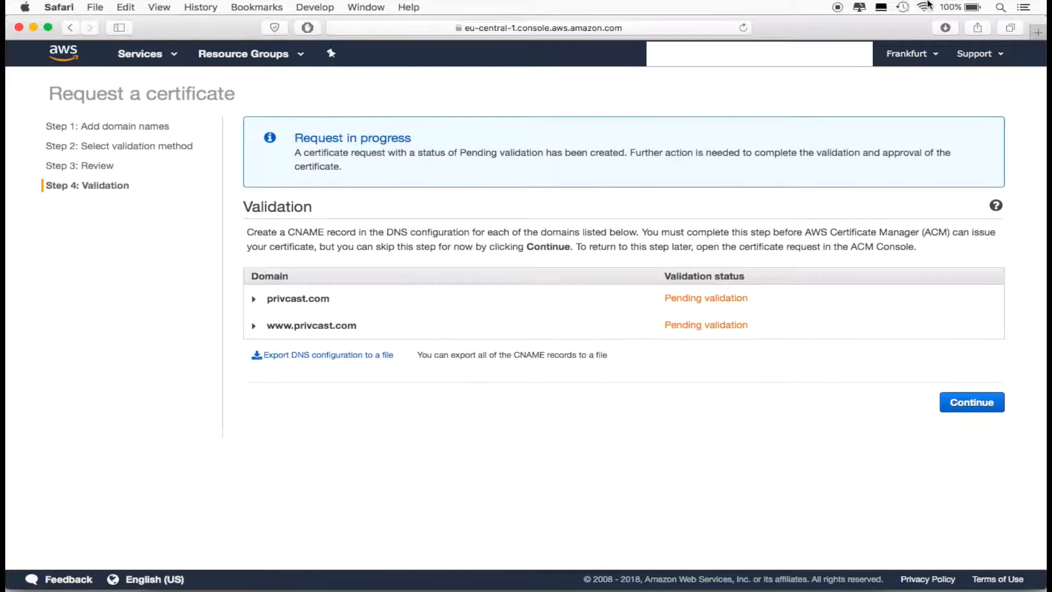
click(945, 29)
double_click(873, 83)
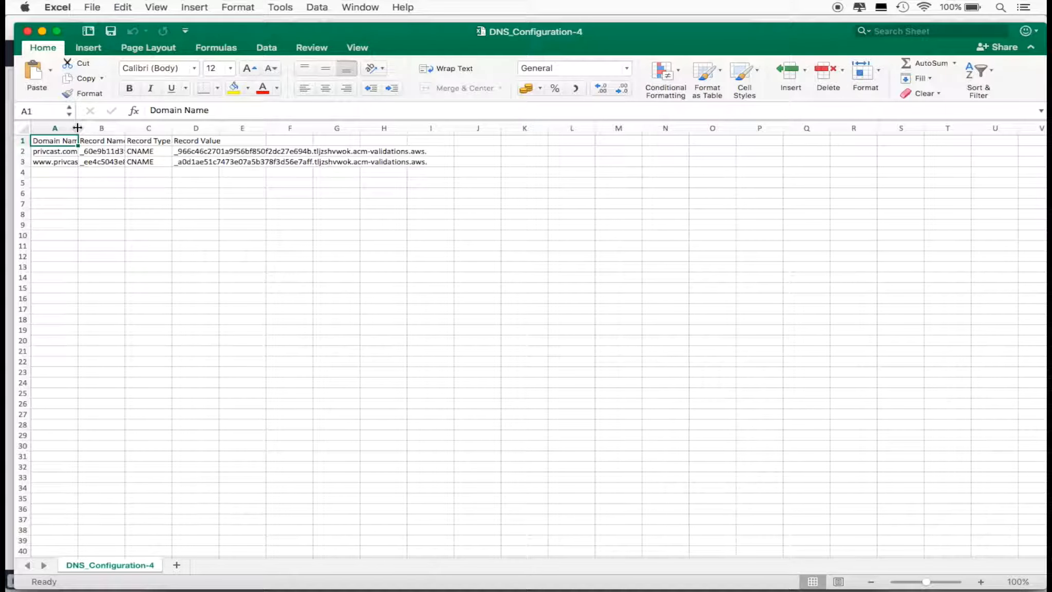
drag(78, 128, 740, 132)
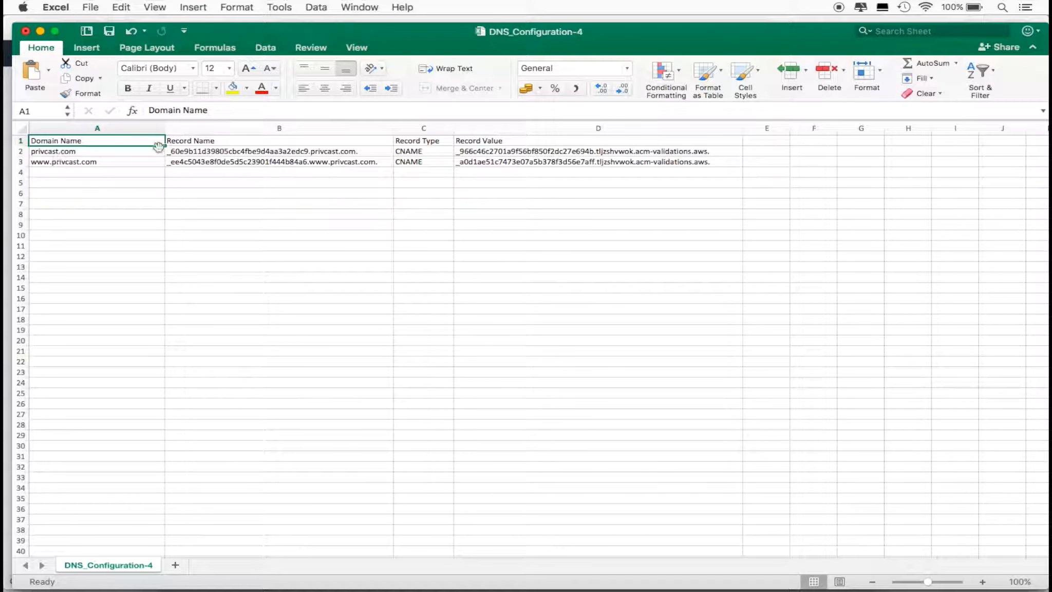
Copy the record name for privcast.com from cell B2, leaving out the domain suffix
click(220, 151)
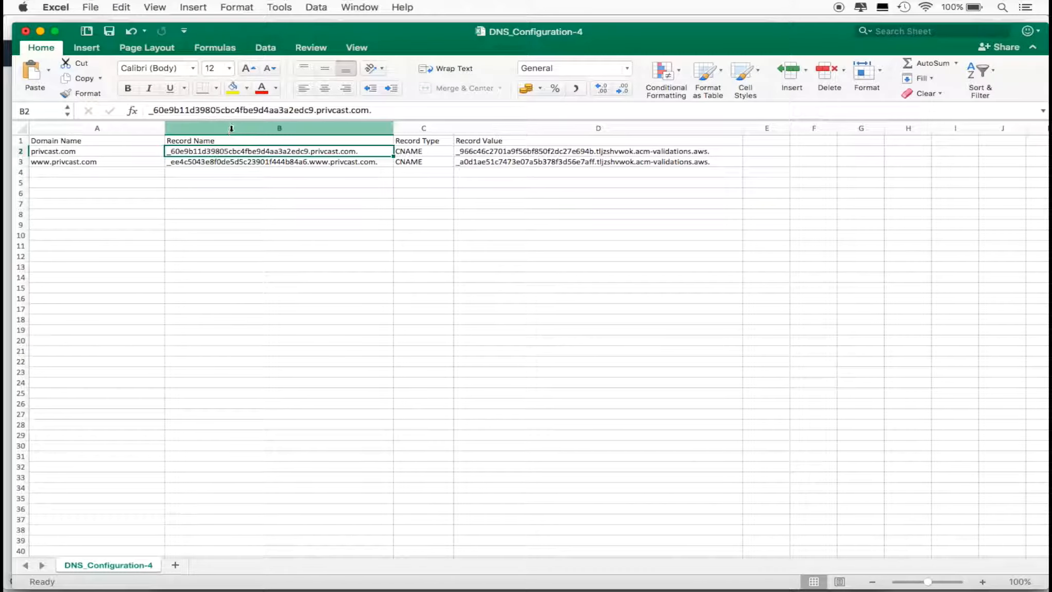
triple_click(232, 111)
click(231, 111)
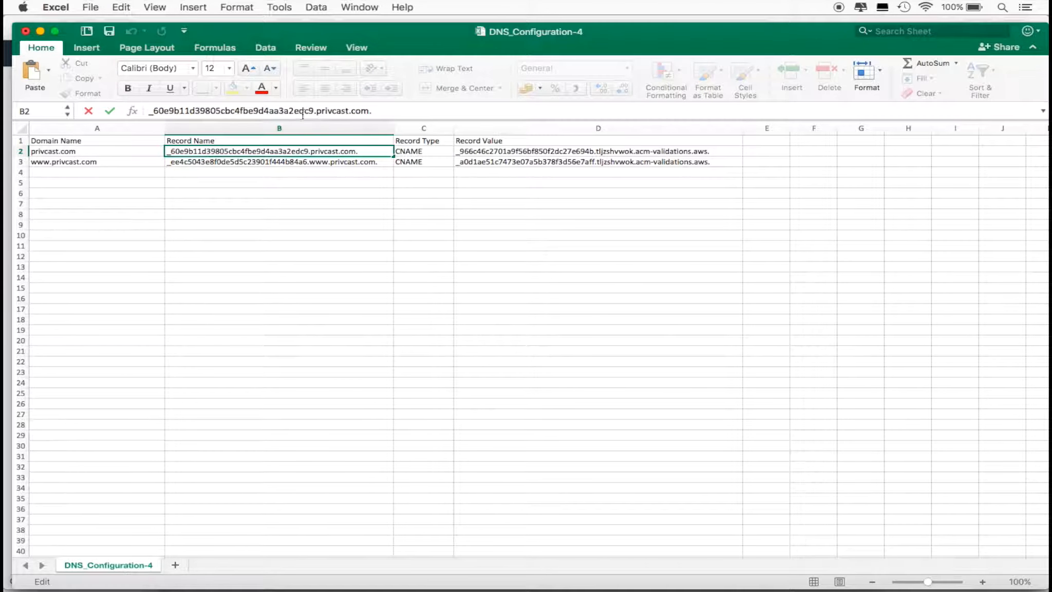
drag(314, 110, 149, 111)
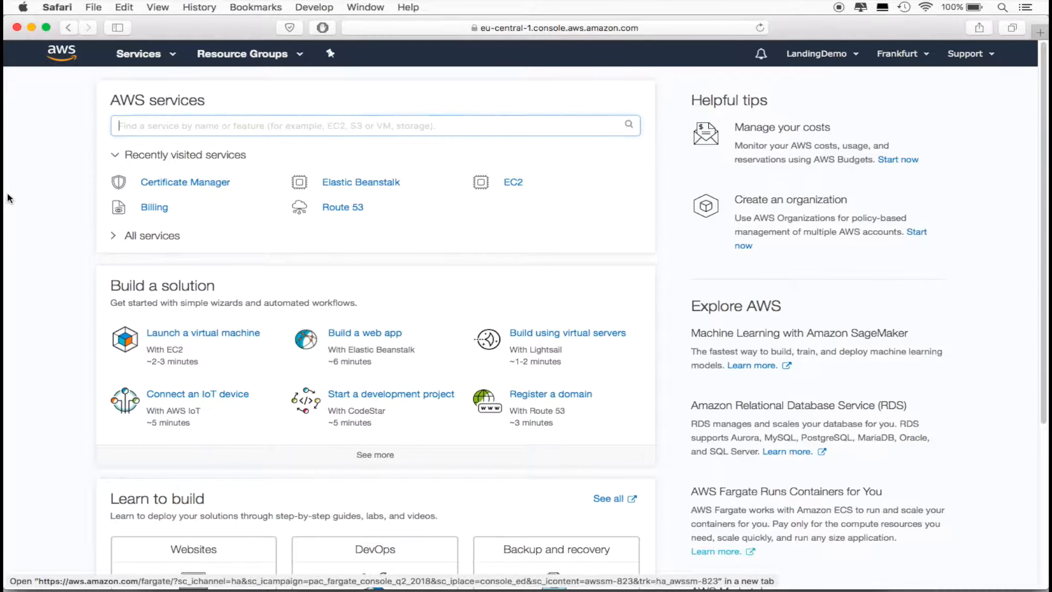
Switch to the AWS console in Safari and open the cpreneur.com hosted zone in Route 53
key(super+Tab)
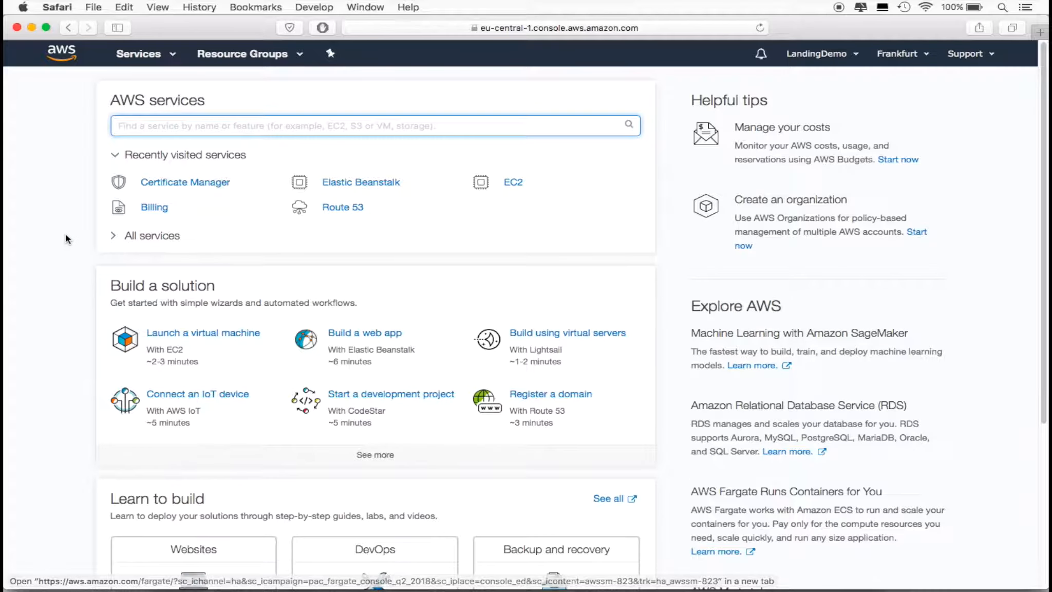
click(346, 207)
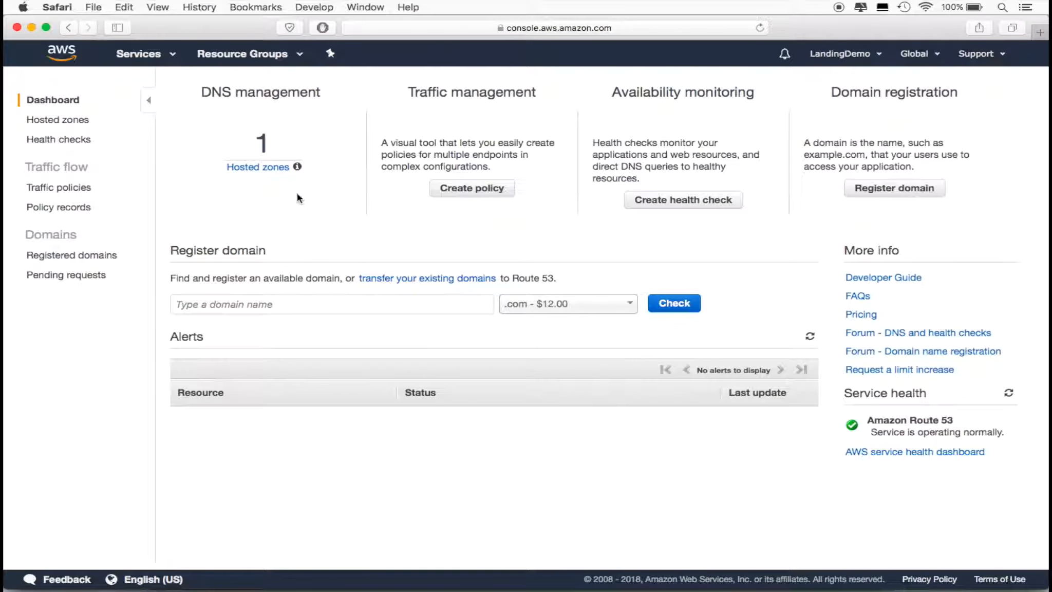
click(269, 170)
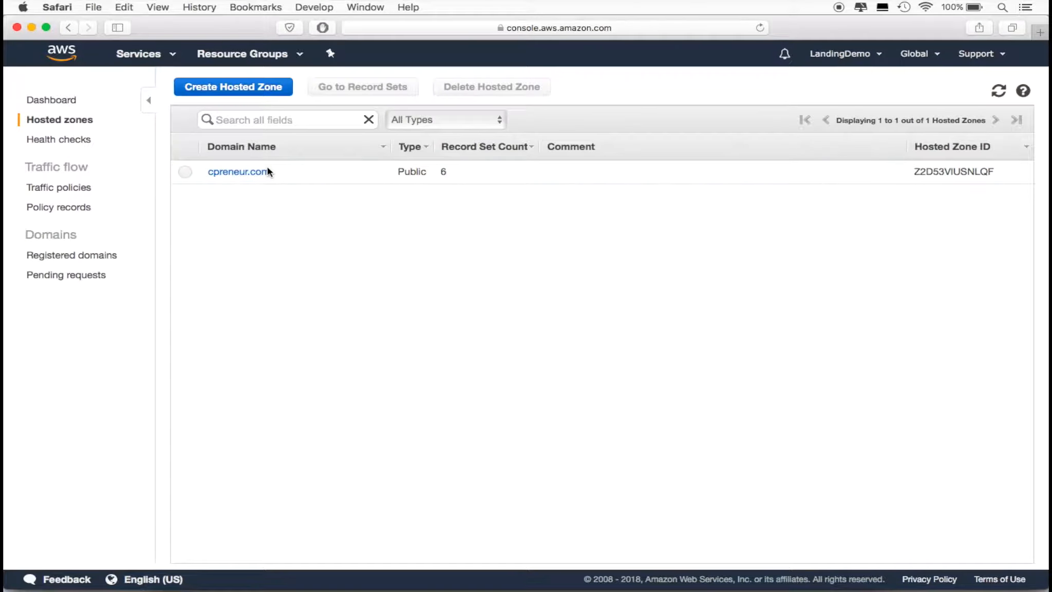
click(255, 171)
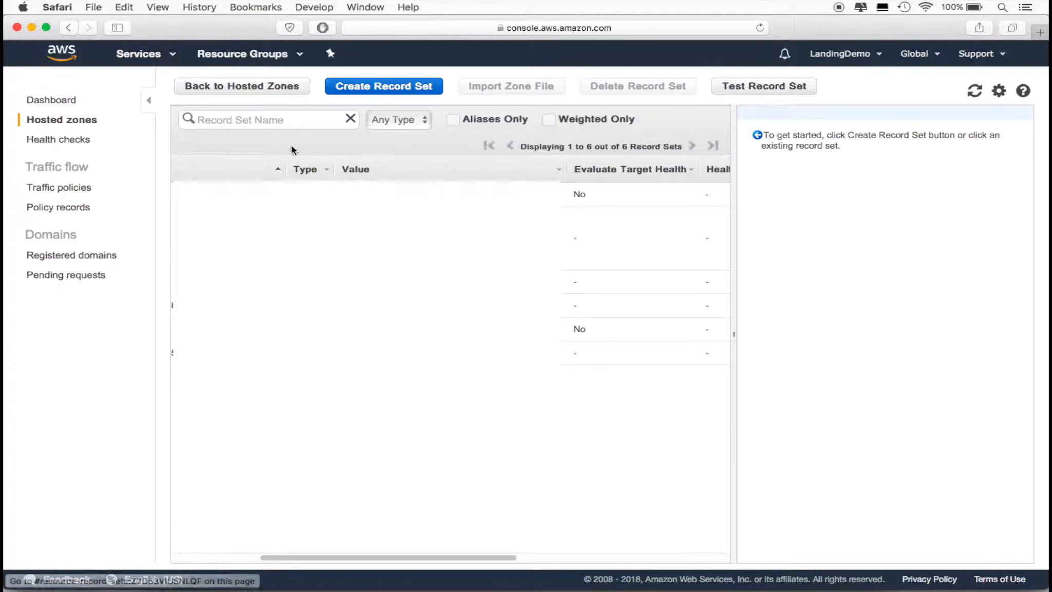
Start a new record set, paste the copied record name and set its type to CNAME – Canonical name
click(382, 87)
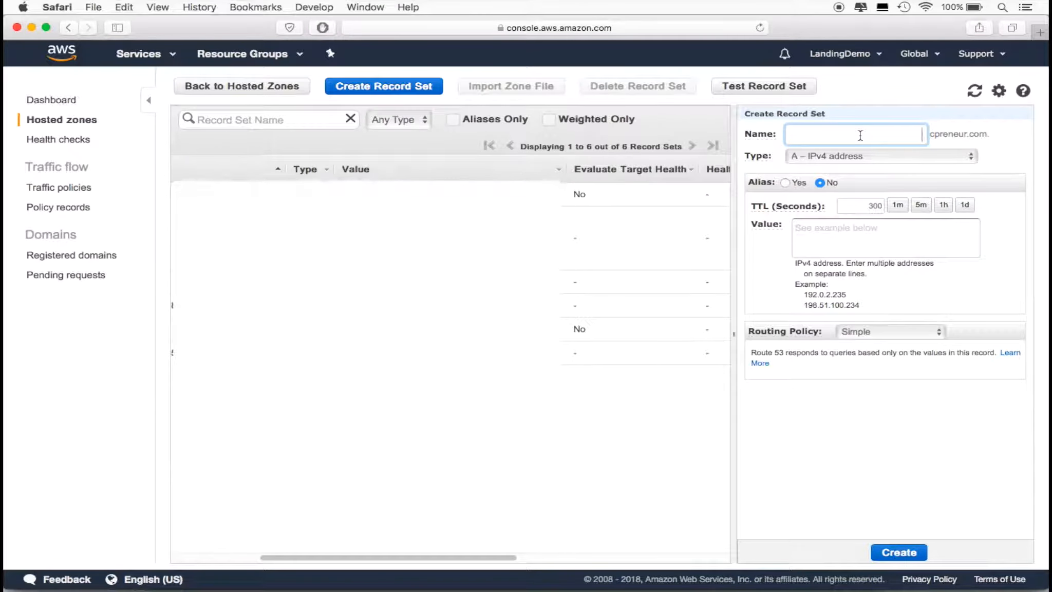
key(super+v)
click(862, 155)
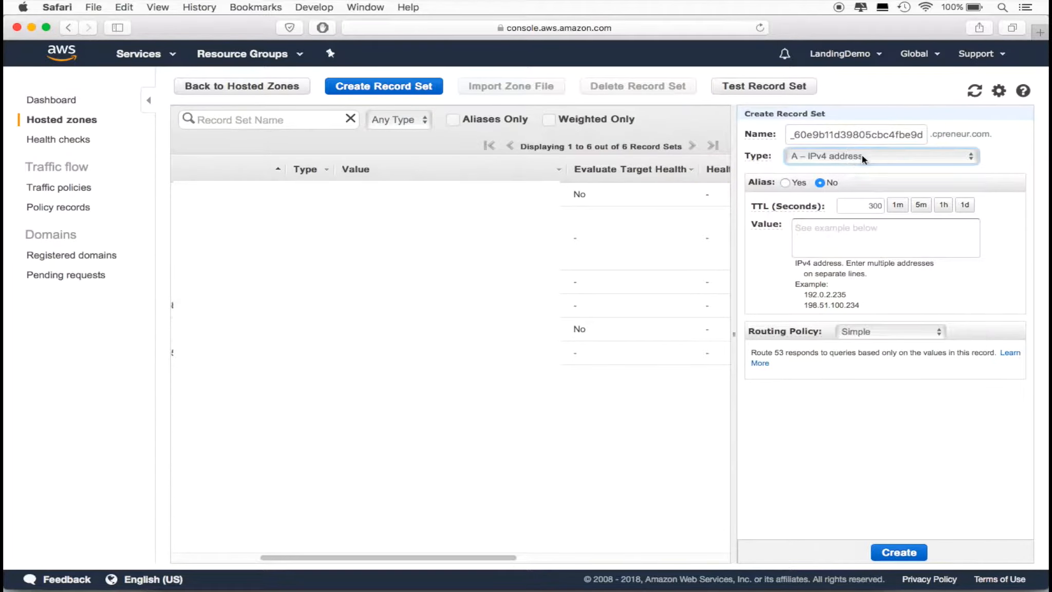
key(Escape)
key(c)
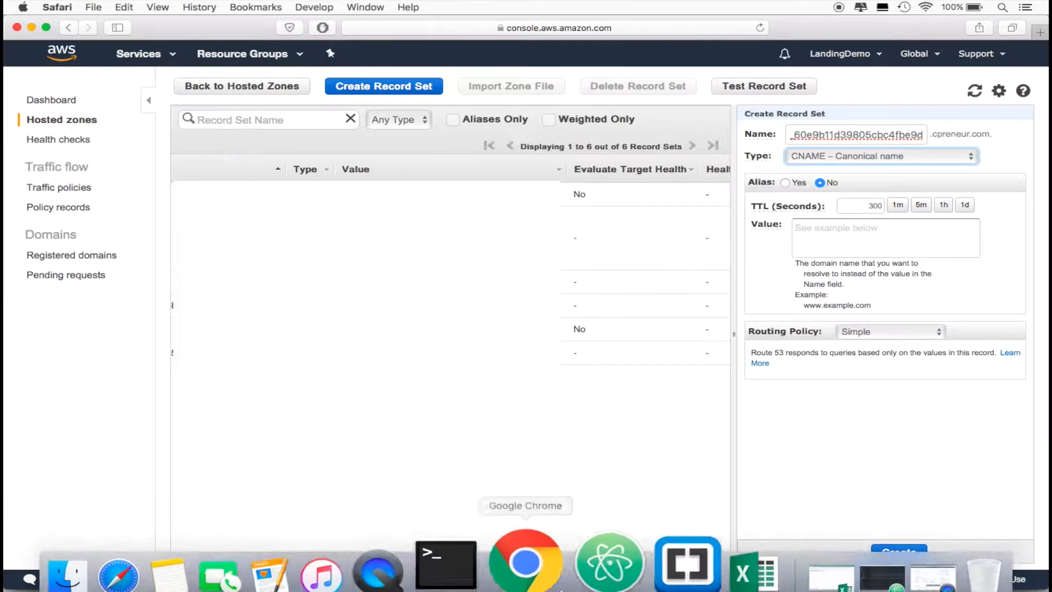
Switch back to the Excel workbook and copy the privcast.com record value from cell D2 without the trailing dot
click(689, 560)
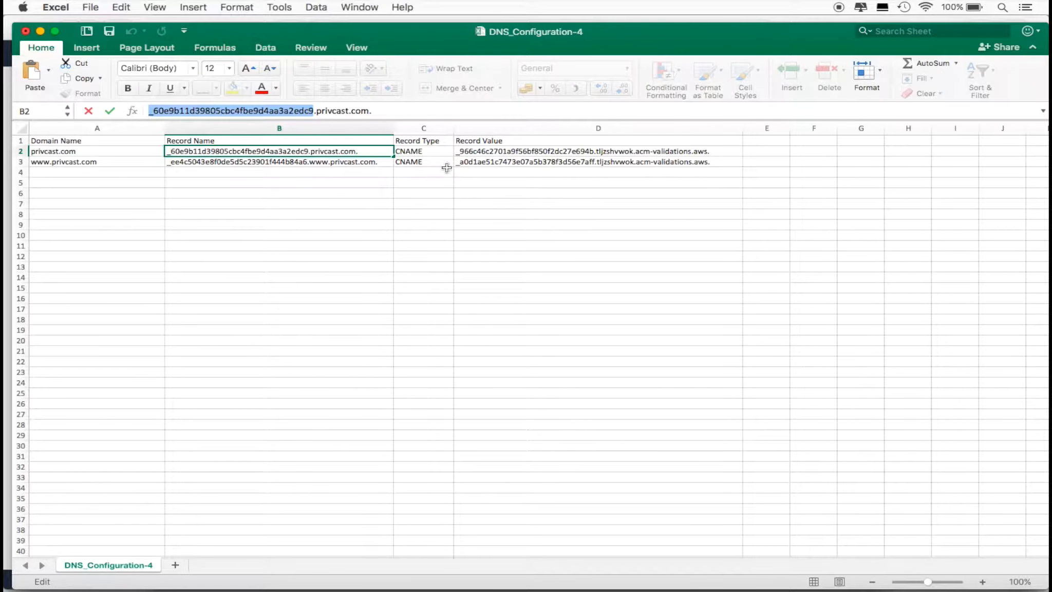
click(507, 152)
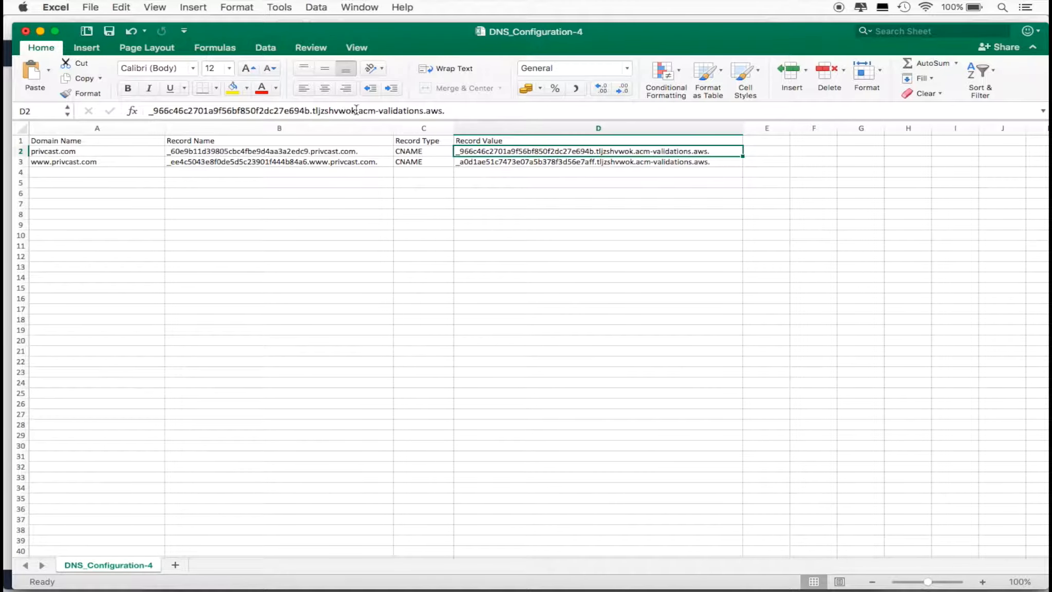
drag(441, 112, 148, 111)
key(super+c)
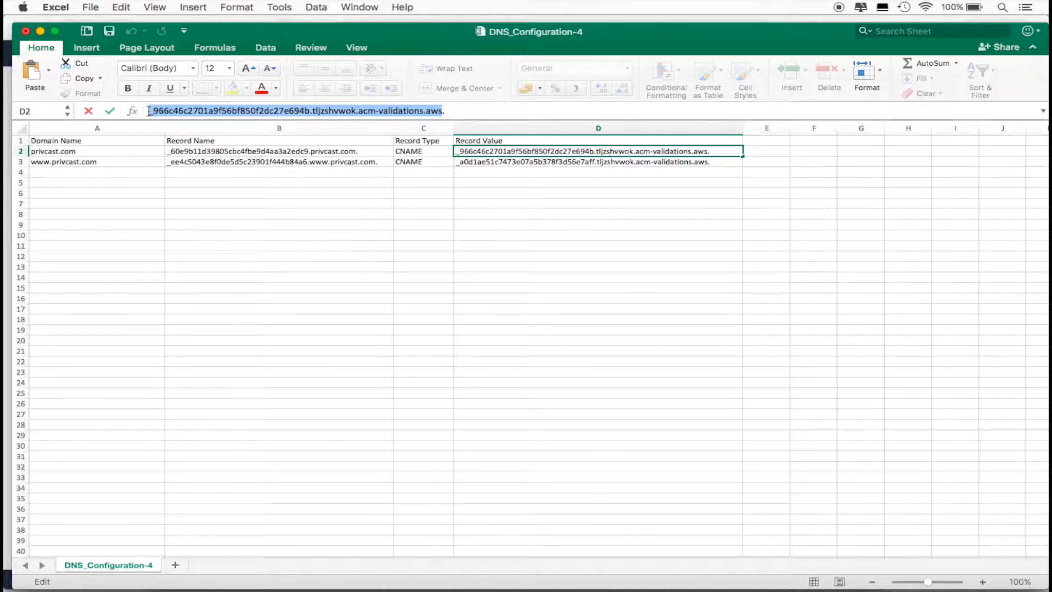
Return to Safari, paste the copied value into the CNAME record set and create the record
key(super+Tab)
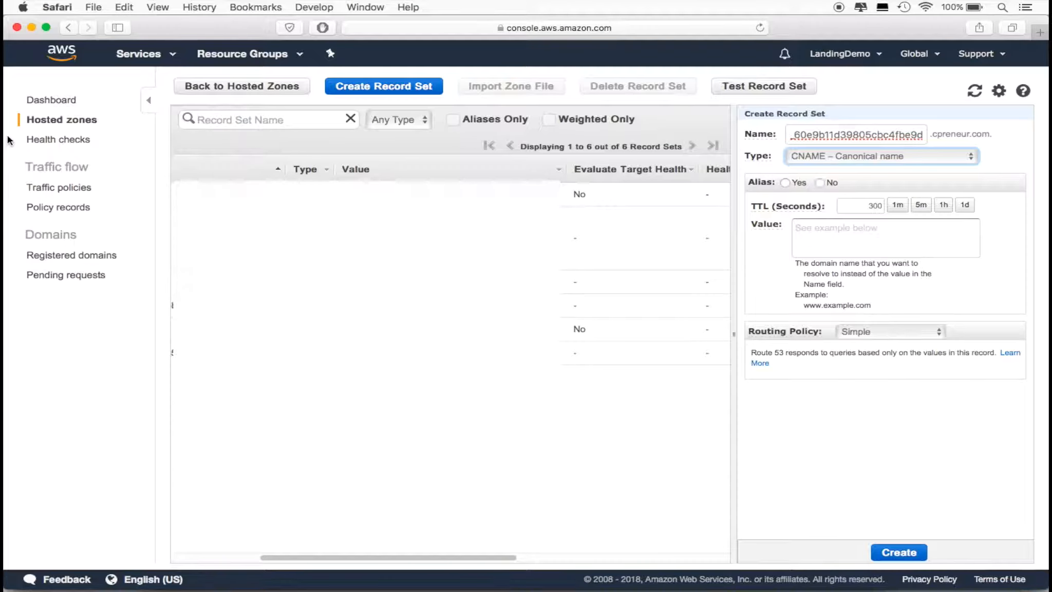
click(851, 235)
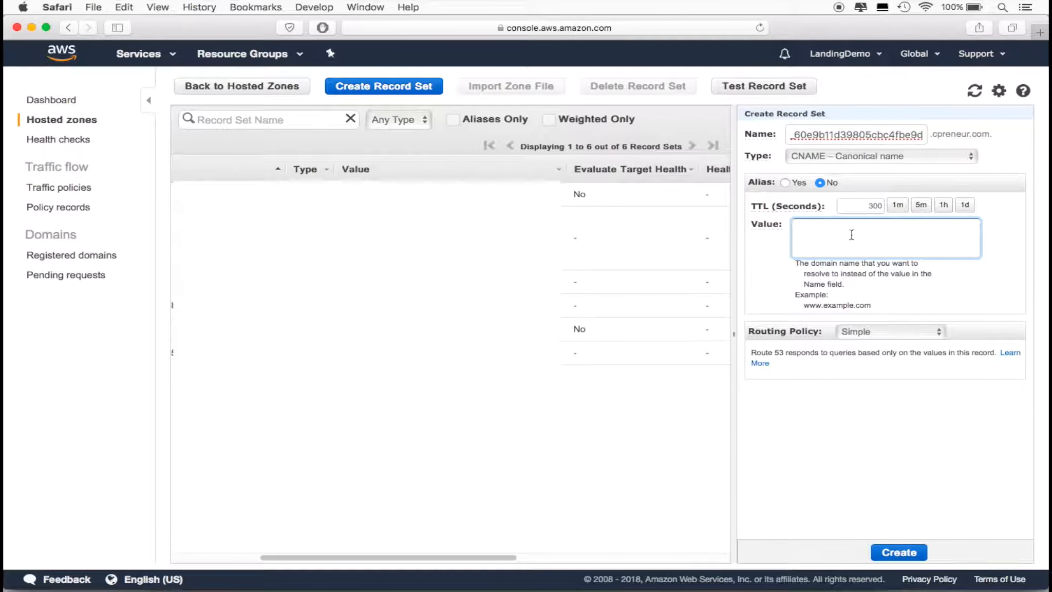
key(super+v)
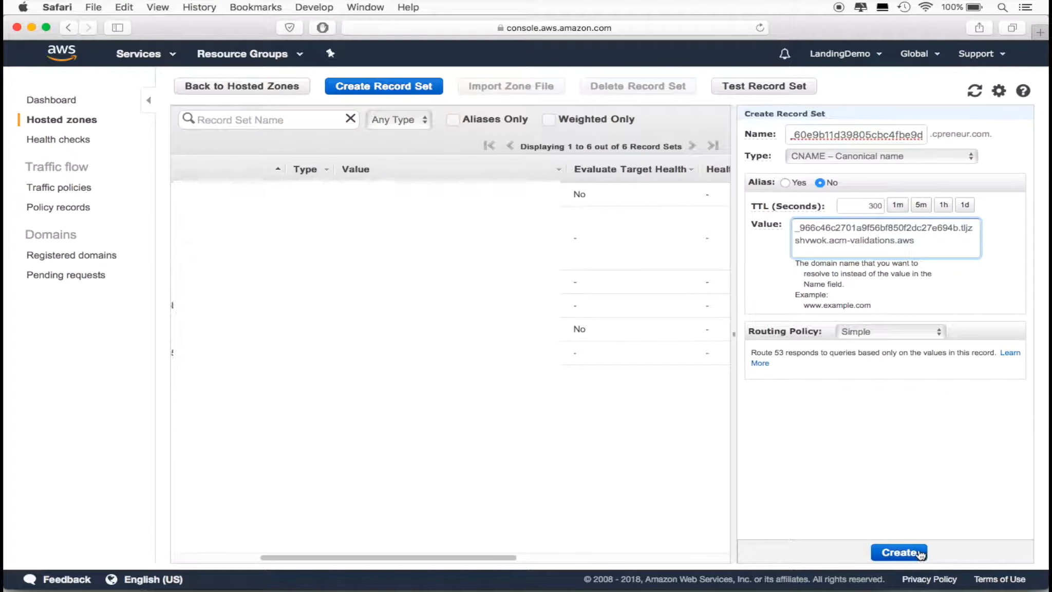
click(899, 552)
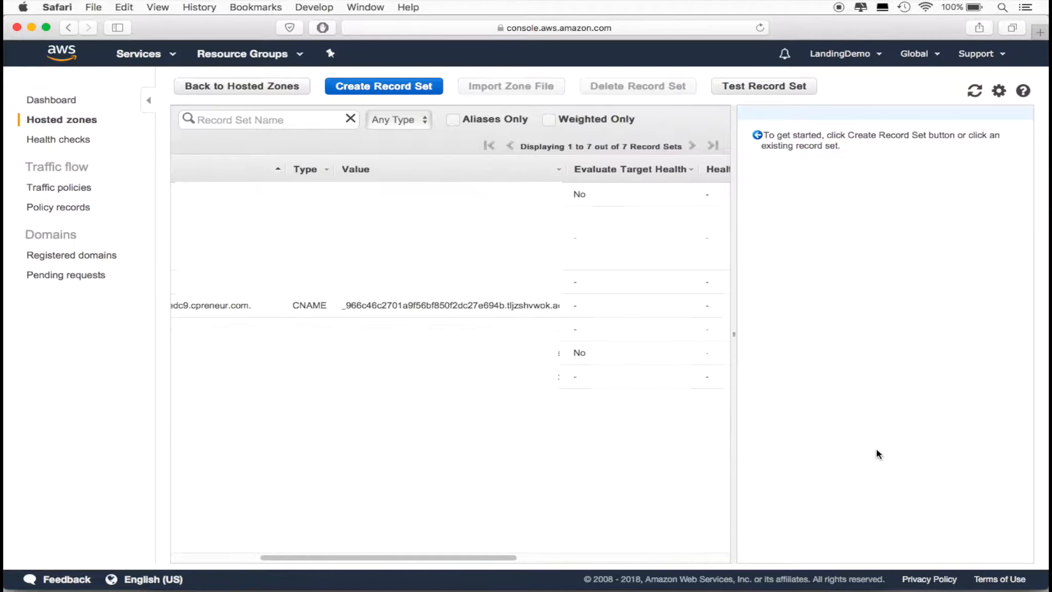
click(383, 89)
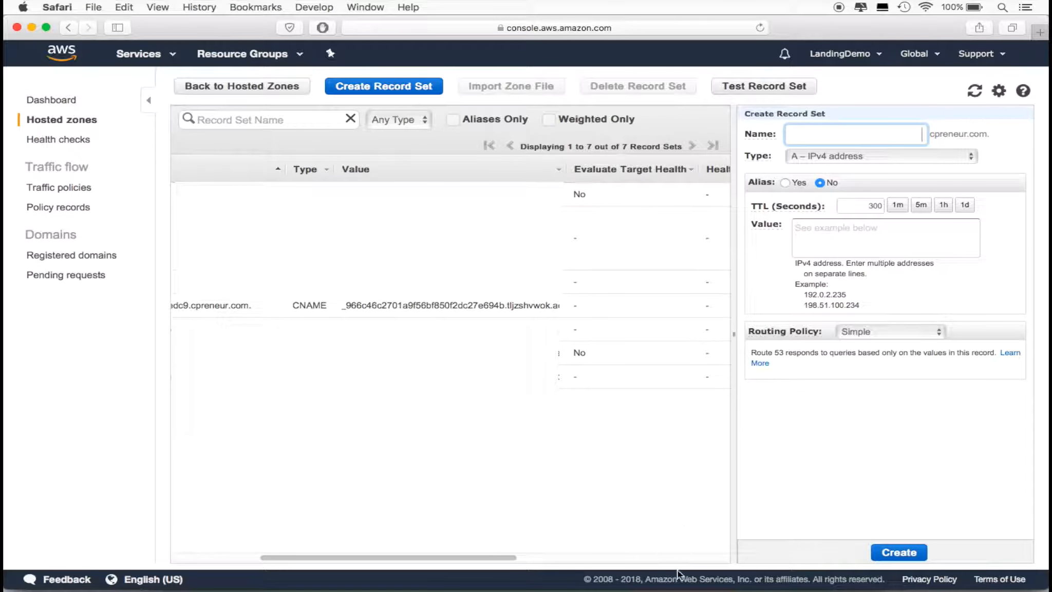
mouse_move(678, 575)
click(684, 556)
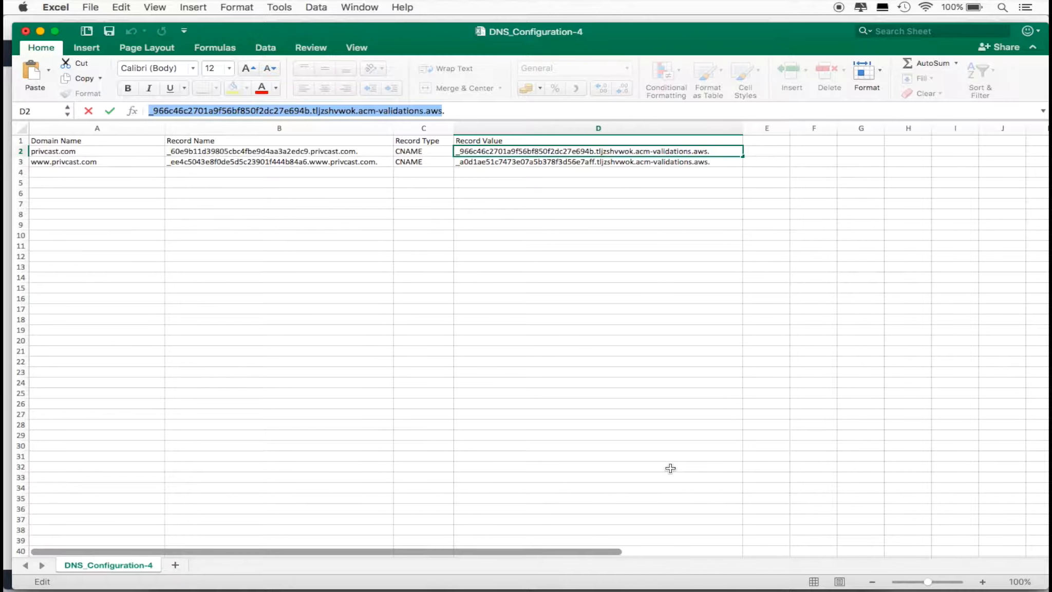
click(297, 163)
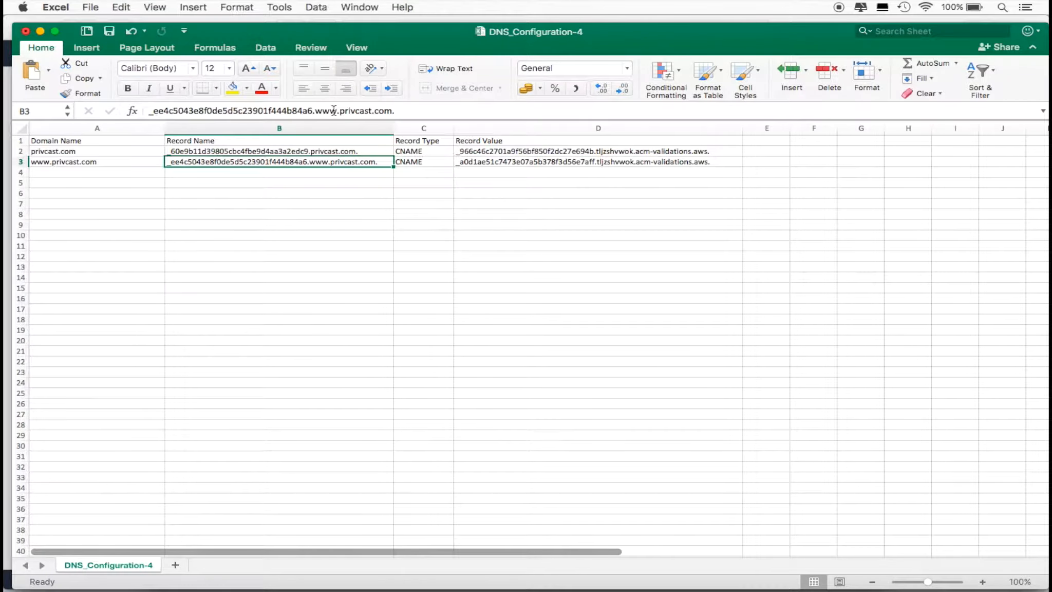
drag(334, 110, 145, 109)
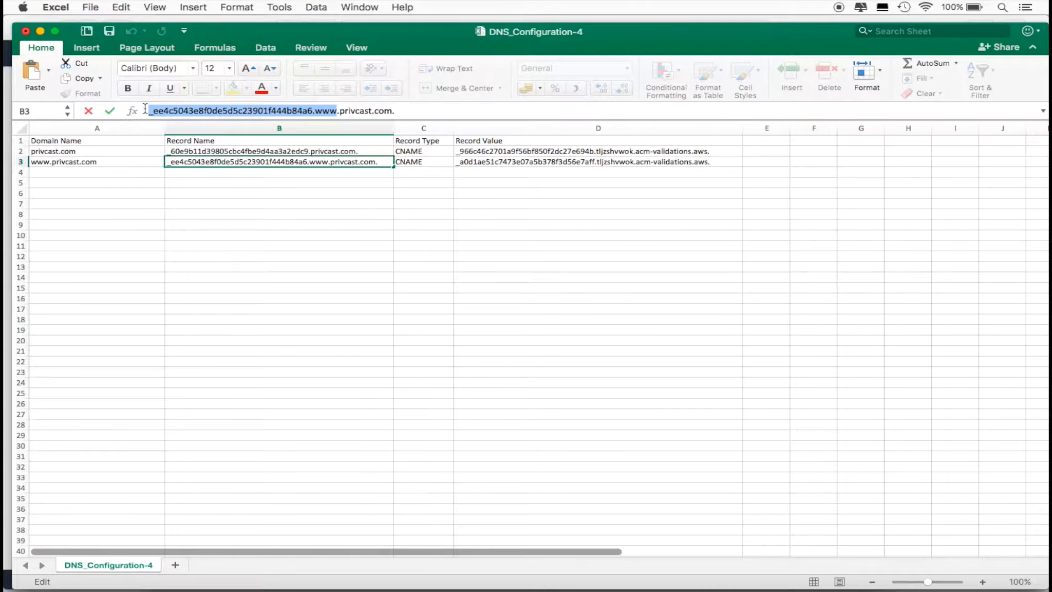
click(6, 340)
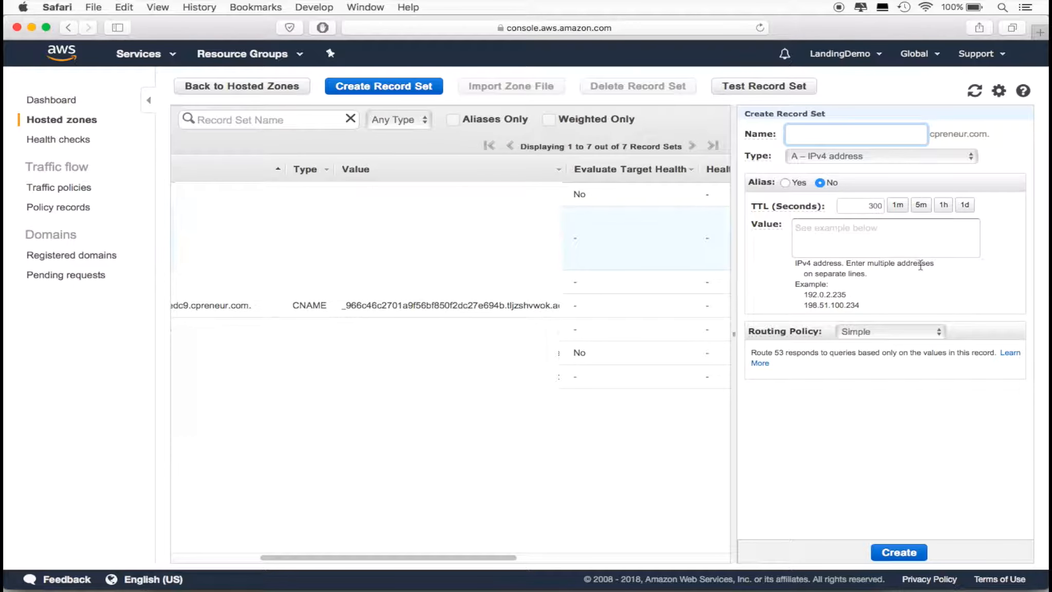
key(super+v)
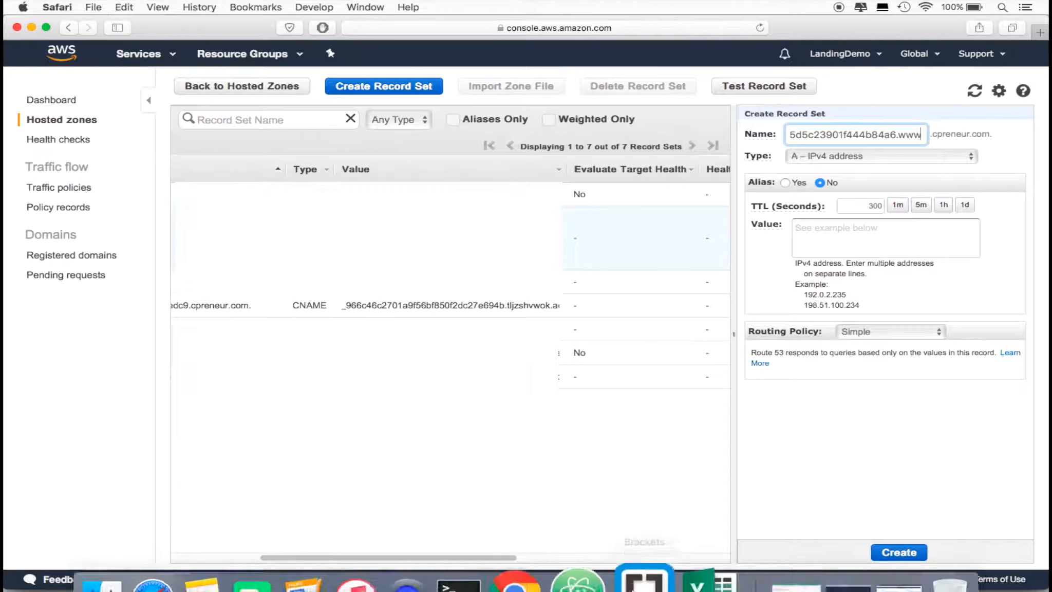
click(666, 547)
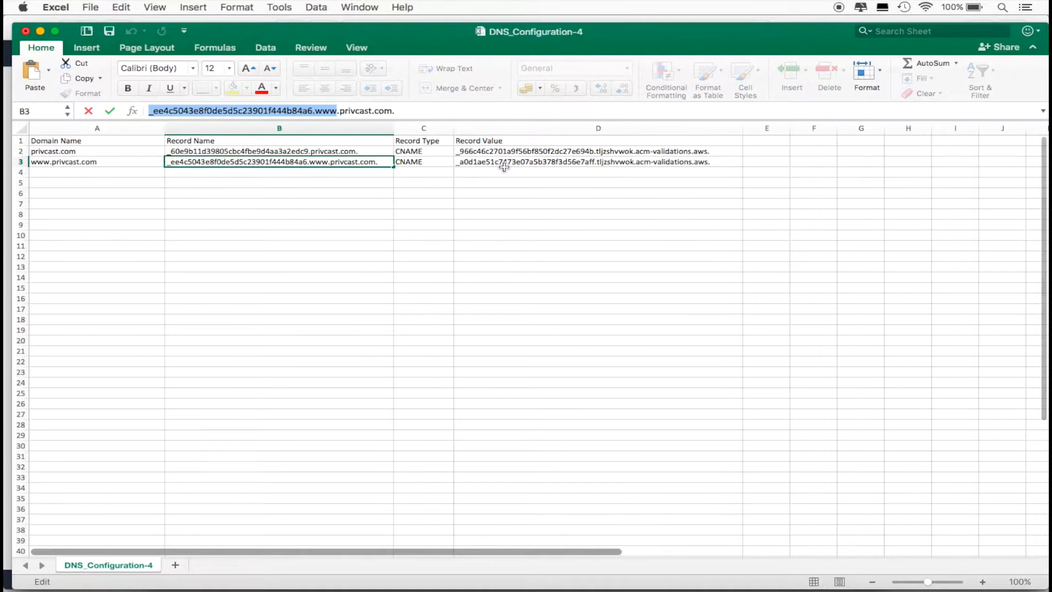
click(502, 163)
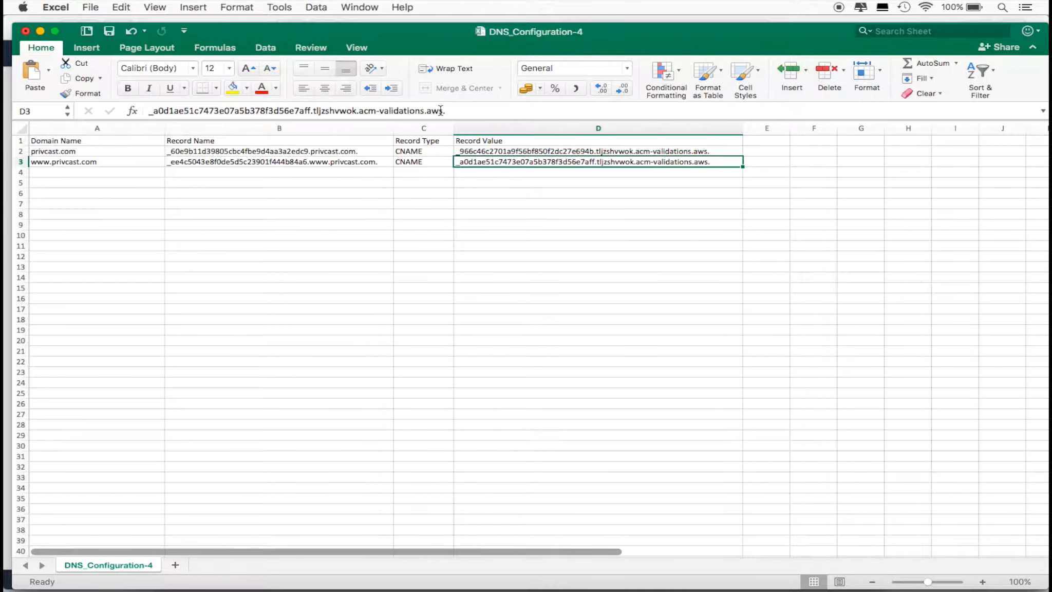
drag(442, 110, 150, 112)
key(super+c)
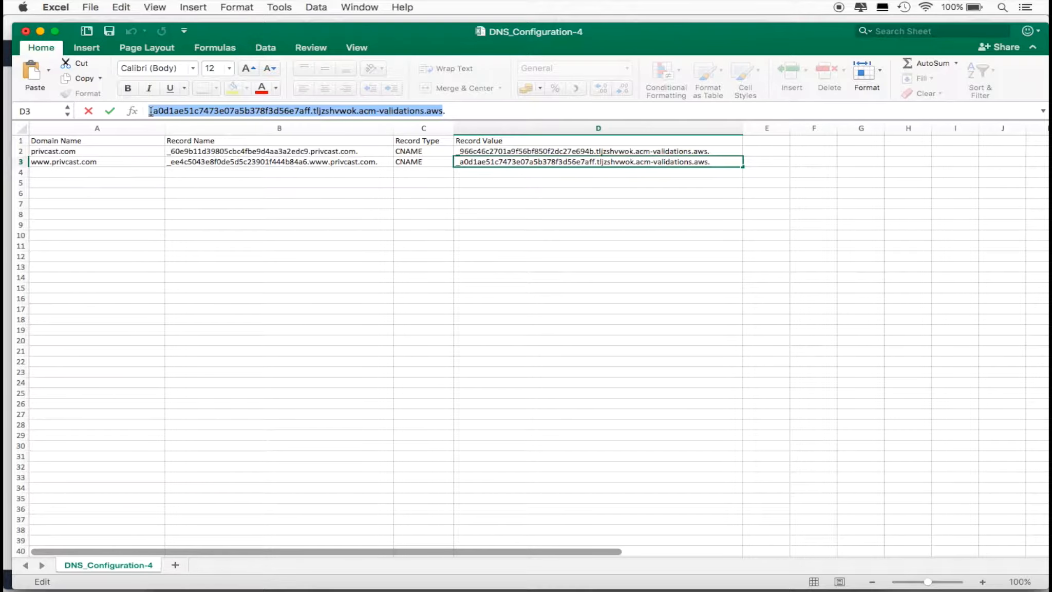
key(super+Tab)
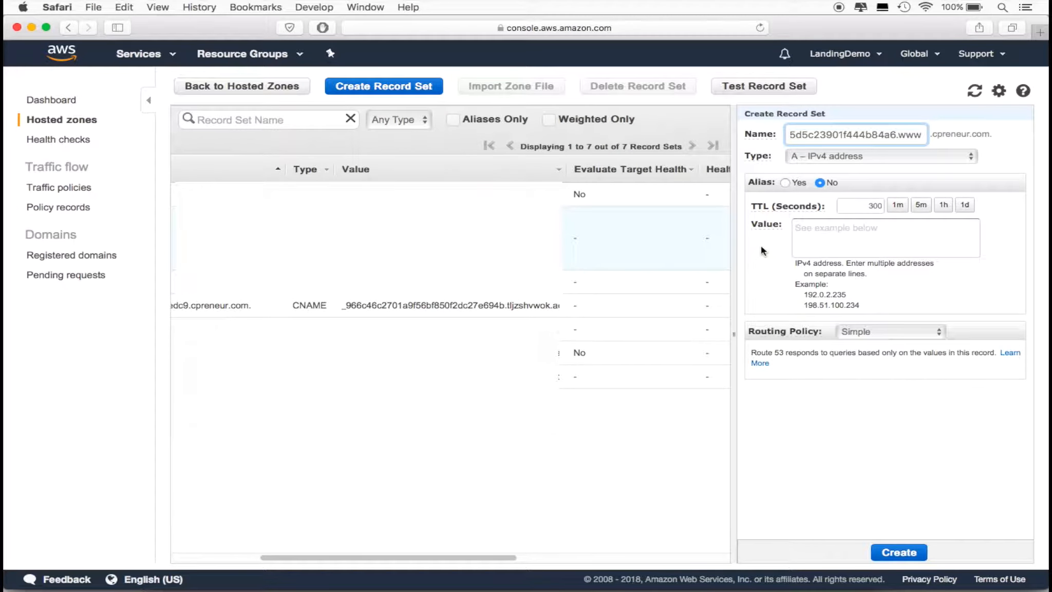
click(810, 237)
key(super+v)
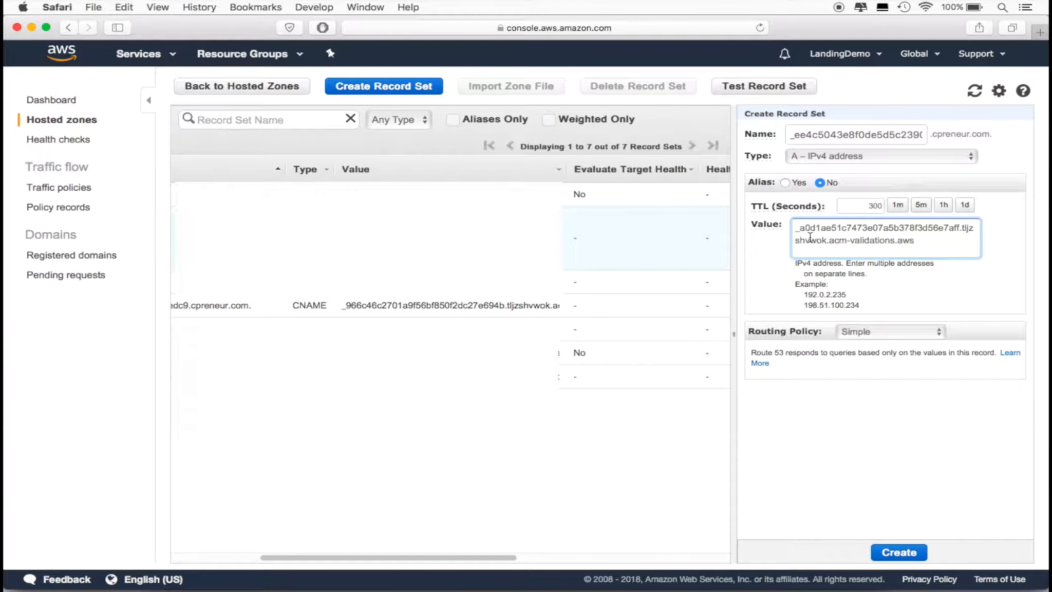
Set the record set's type to CNAME – Canonical name and create the record
click(909, 157)
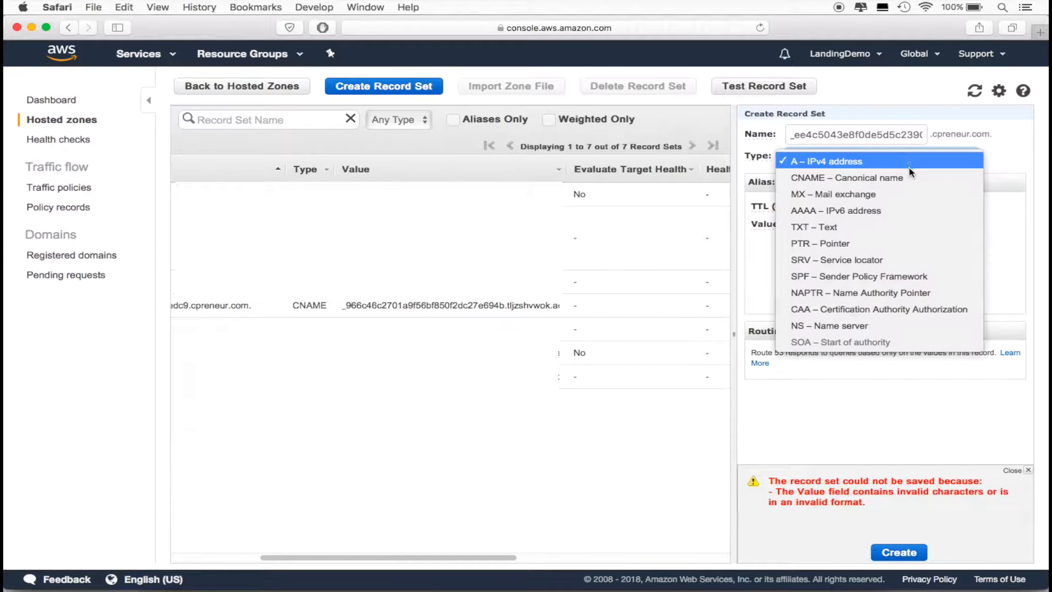
click(911, 176)
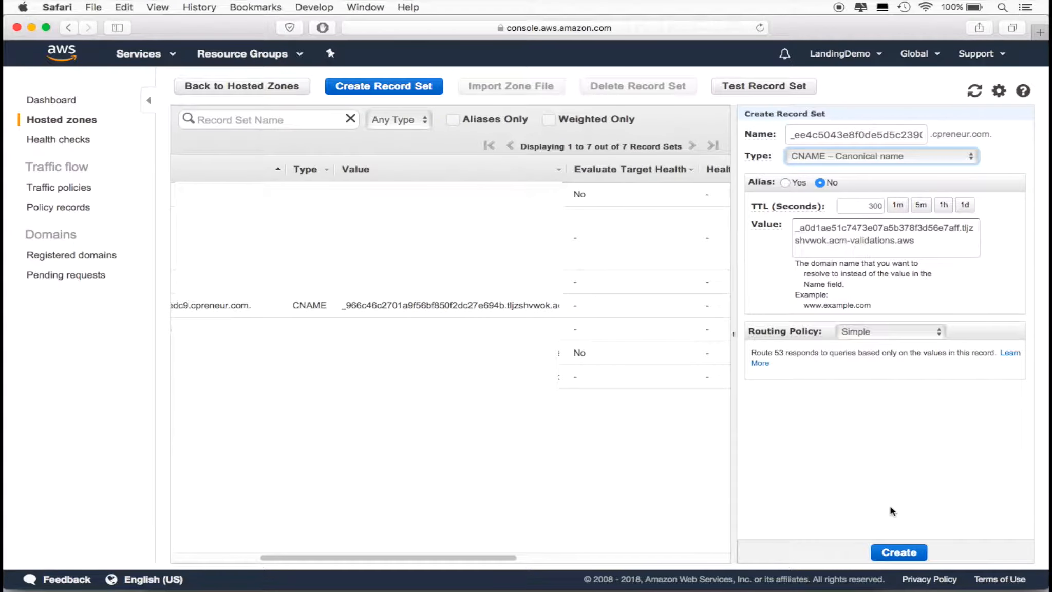
click(894, 550)
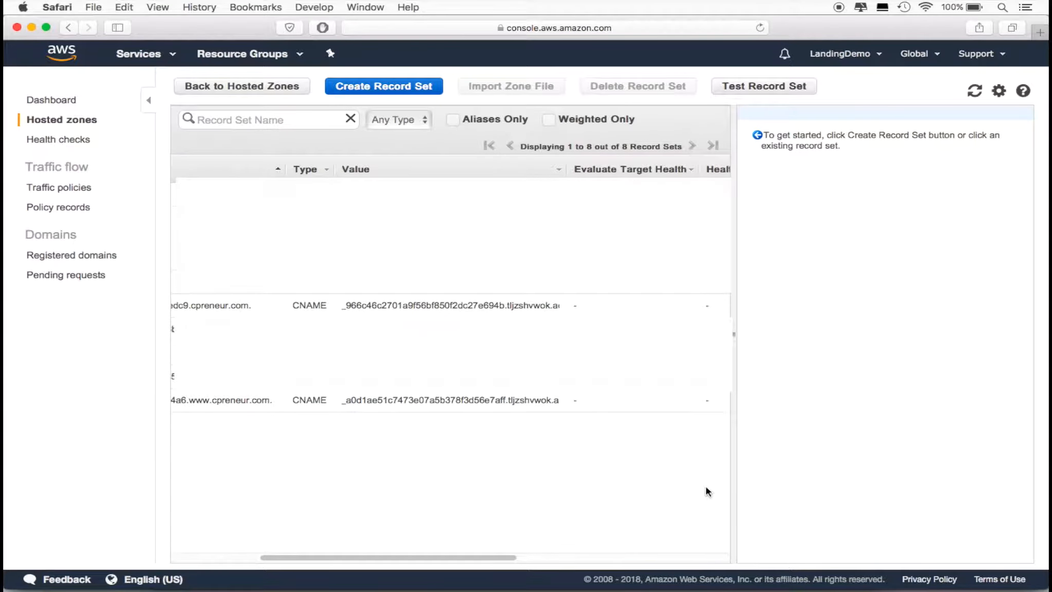
drag(515, 557, 420, 560)
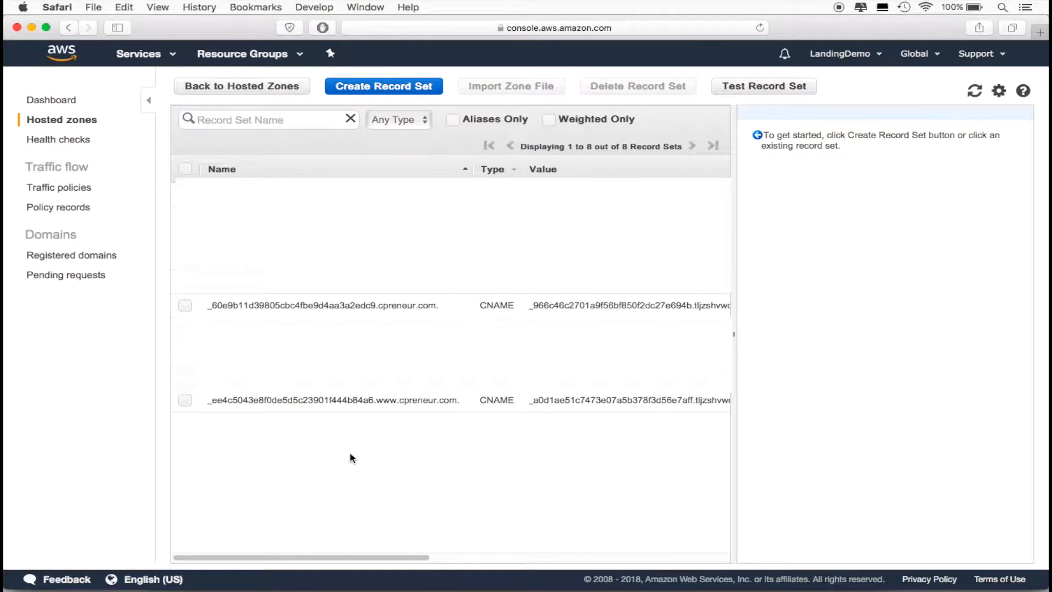
Open Certificate Manager and check the validation status of the cpreneur.com certificate
click(61, 56)
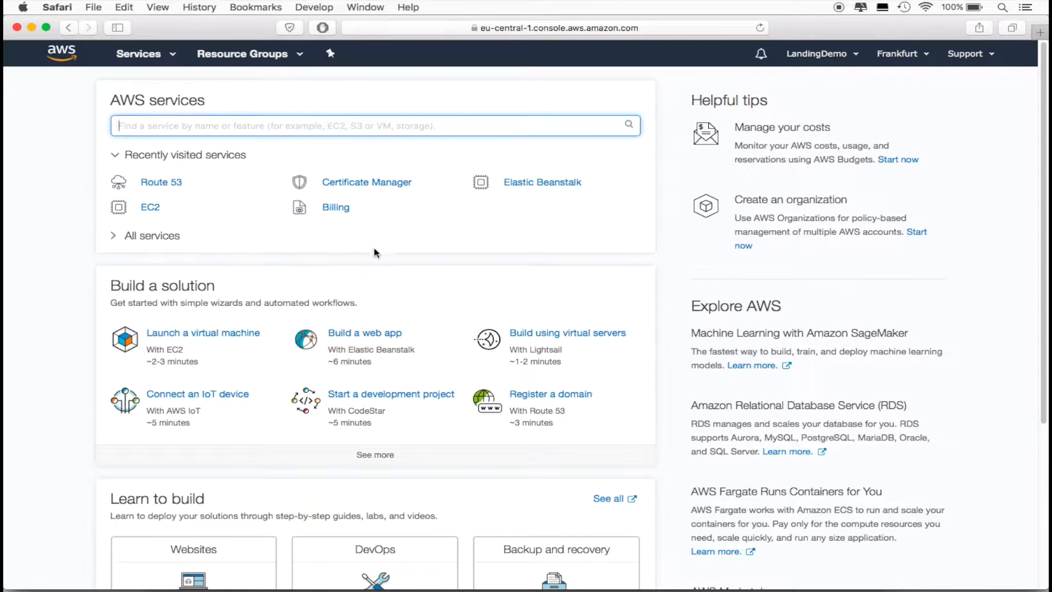
click(385, 184)
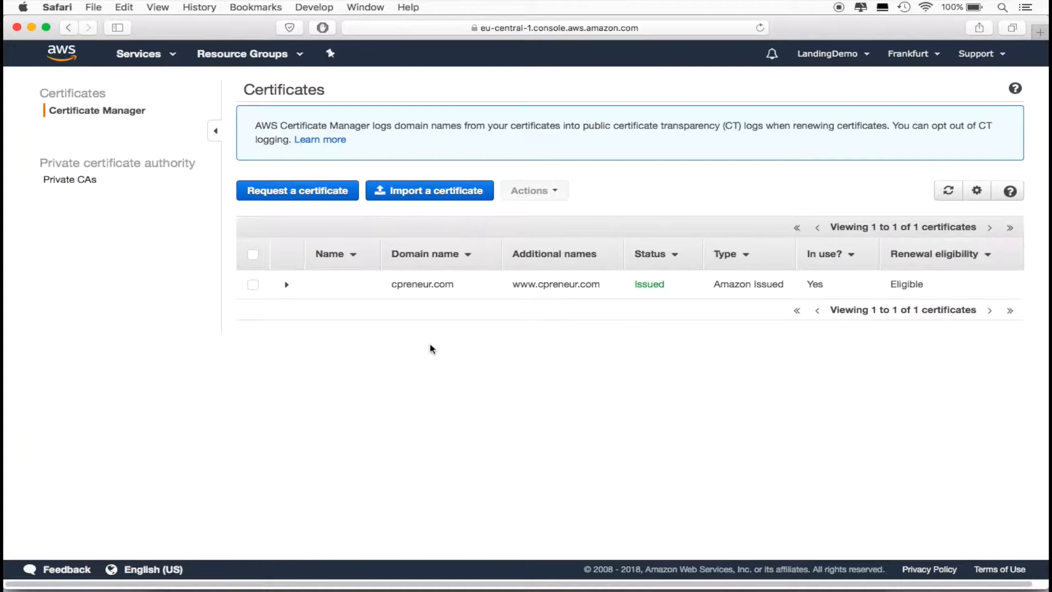
Open the list of security groups in the EC2 service
click(69, 54)
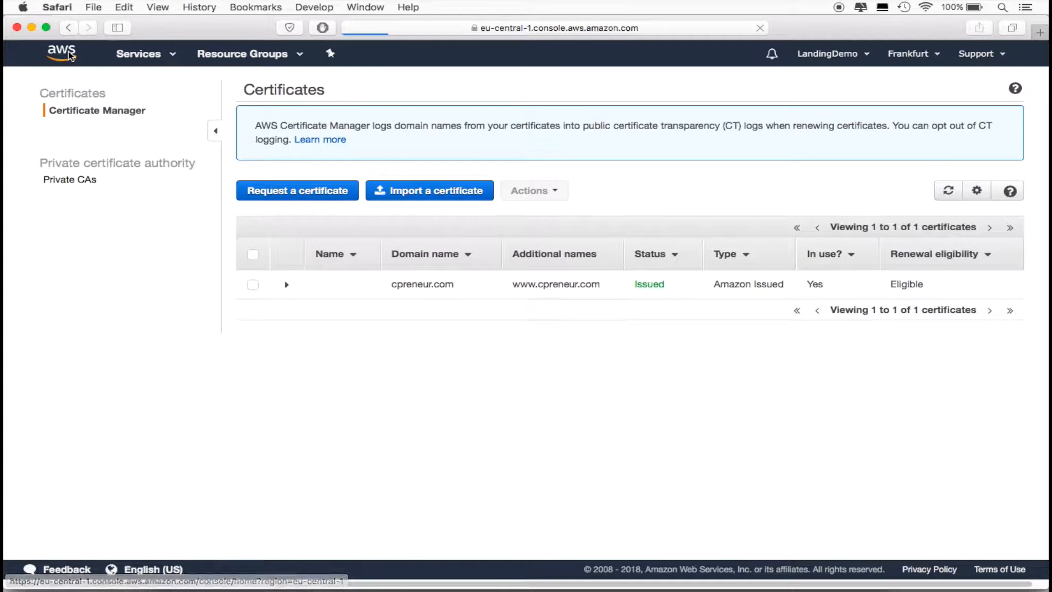
click(151, 207)
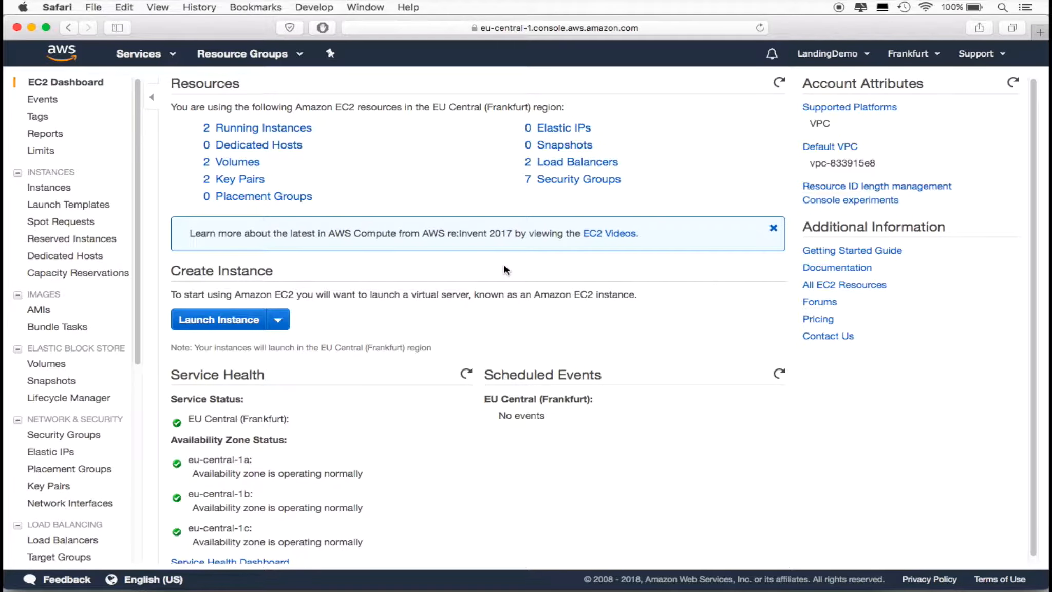
click(88, 435)
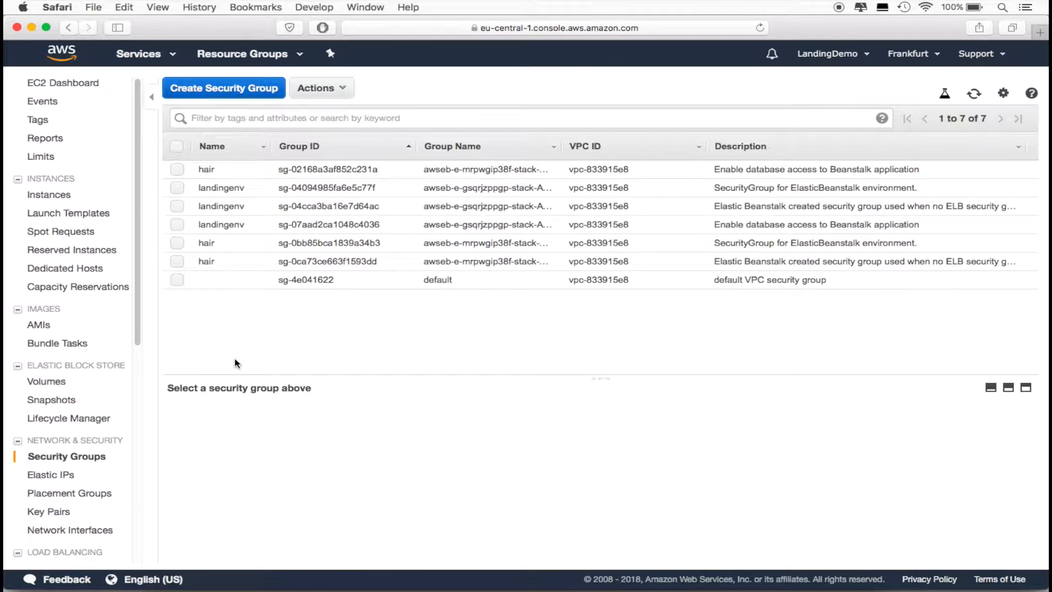
Show the inbound rules of the landingenv security group described as "SecurityGroup for ElasticBeanstalk environment."
click(176, 188)
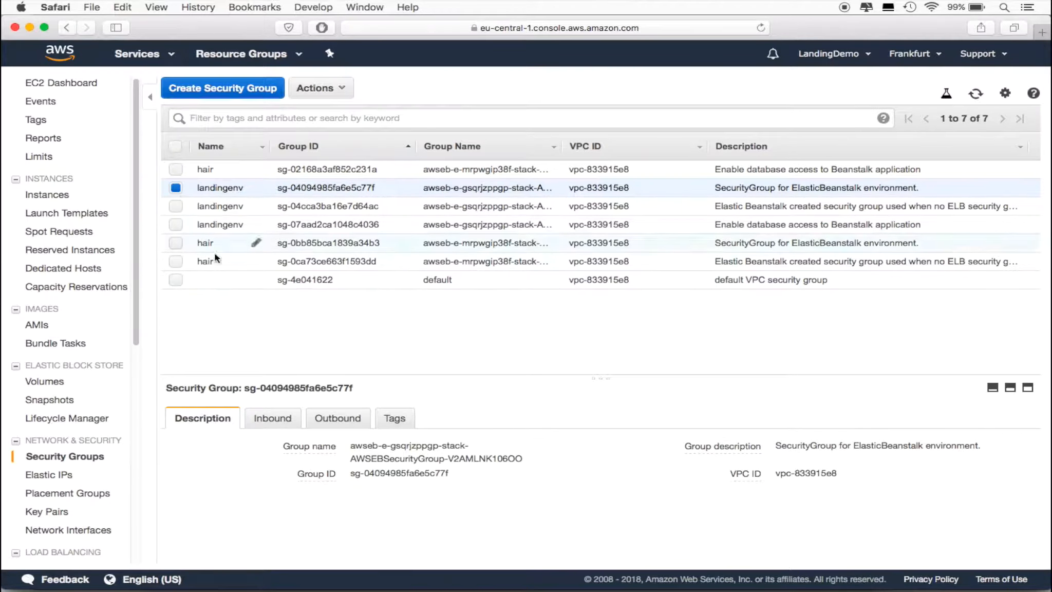
click(267, 418)
scroll(519, 419, down, 2)
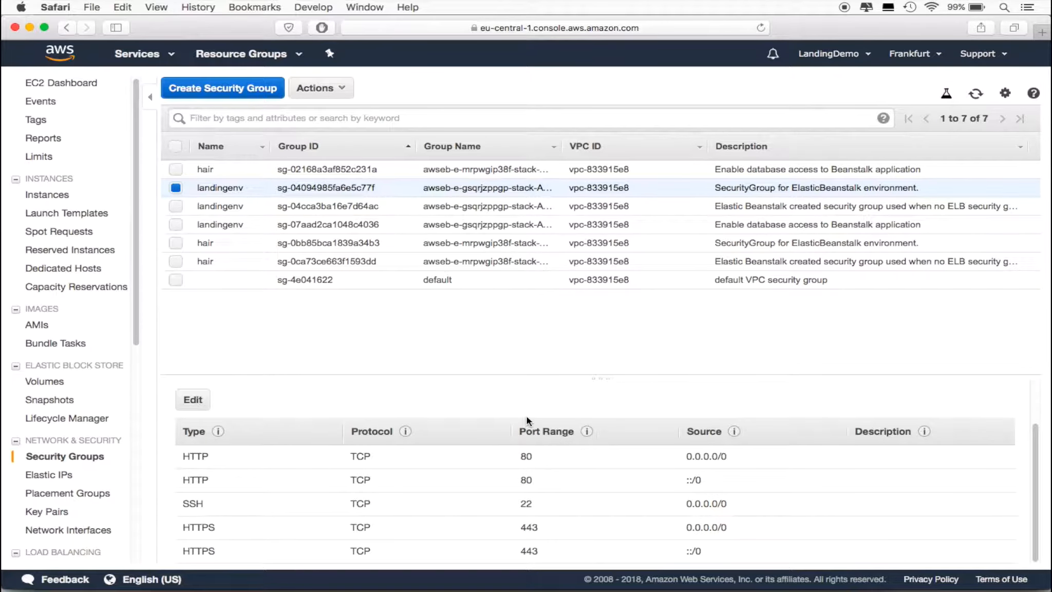
Add an inbound HTTPS rule with source Anywhere to the selected landingenv security group and save the rules
click(204, 400)
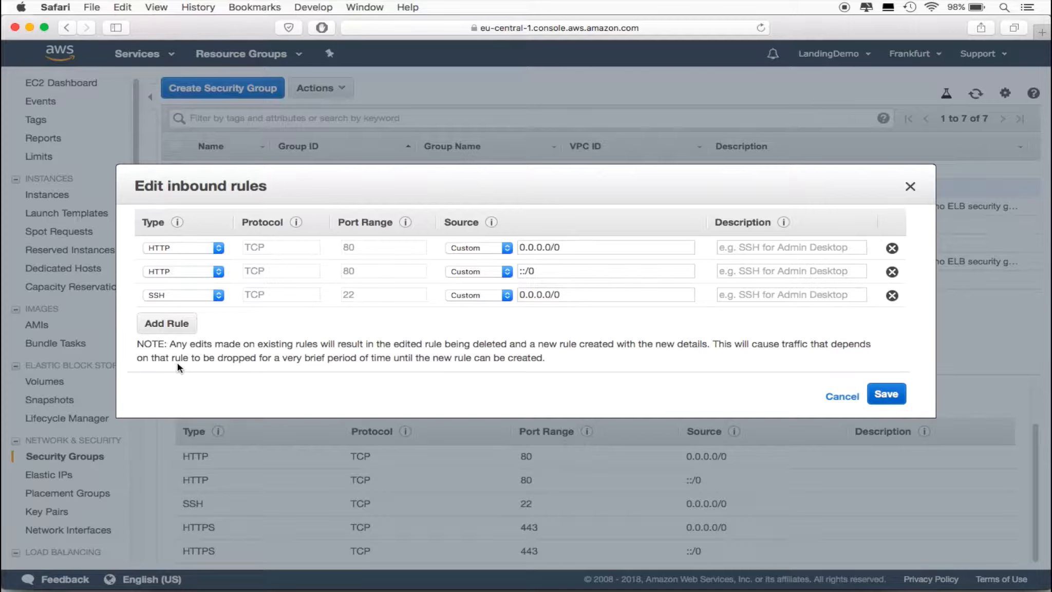
click(166, 324)
click(186, 318)
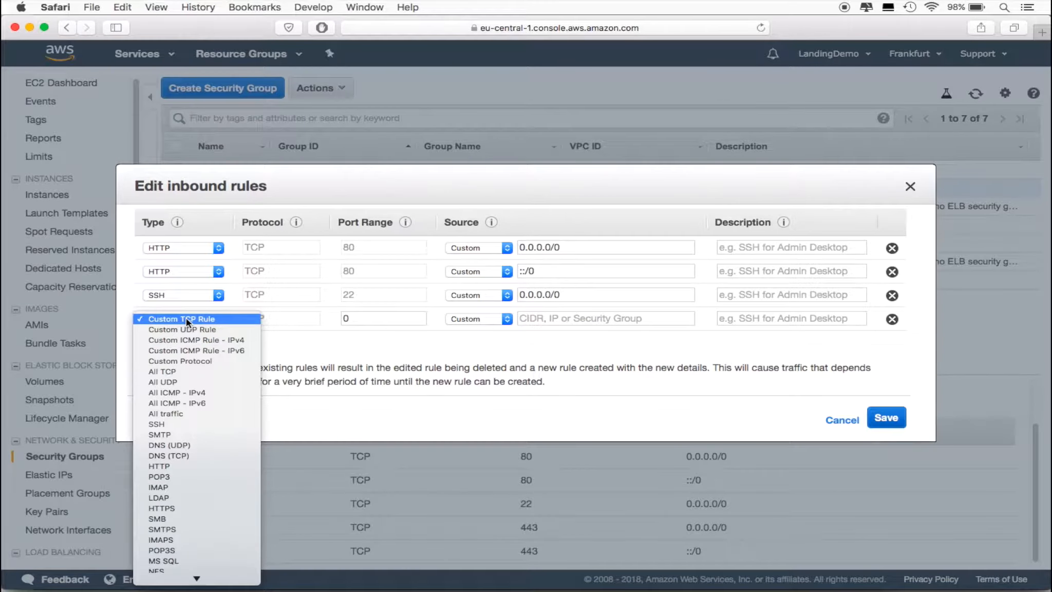
click(196, 509)
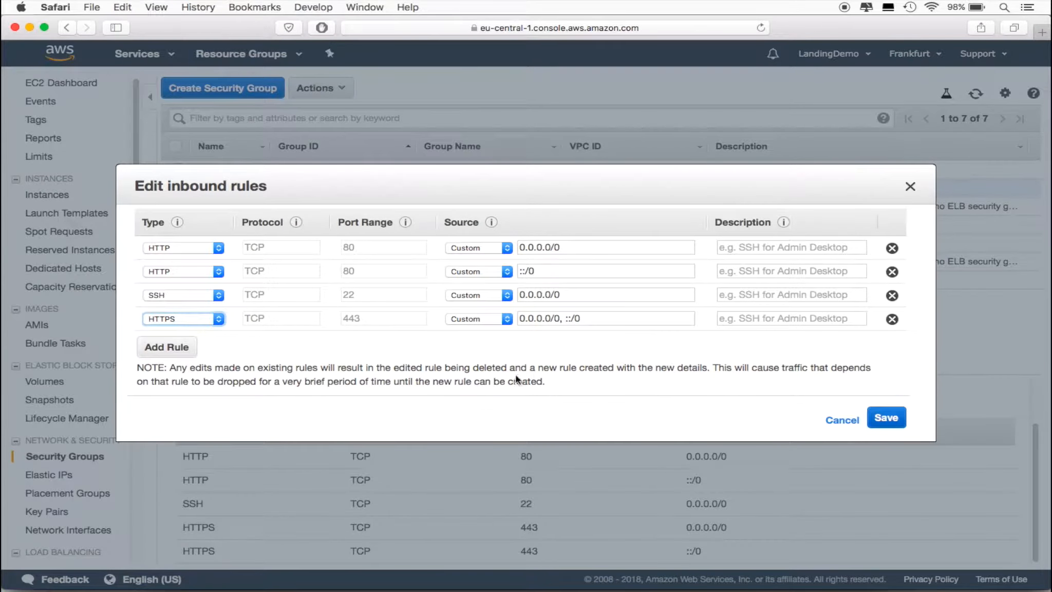
click(507, 319)
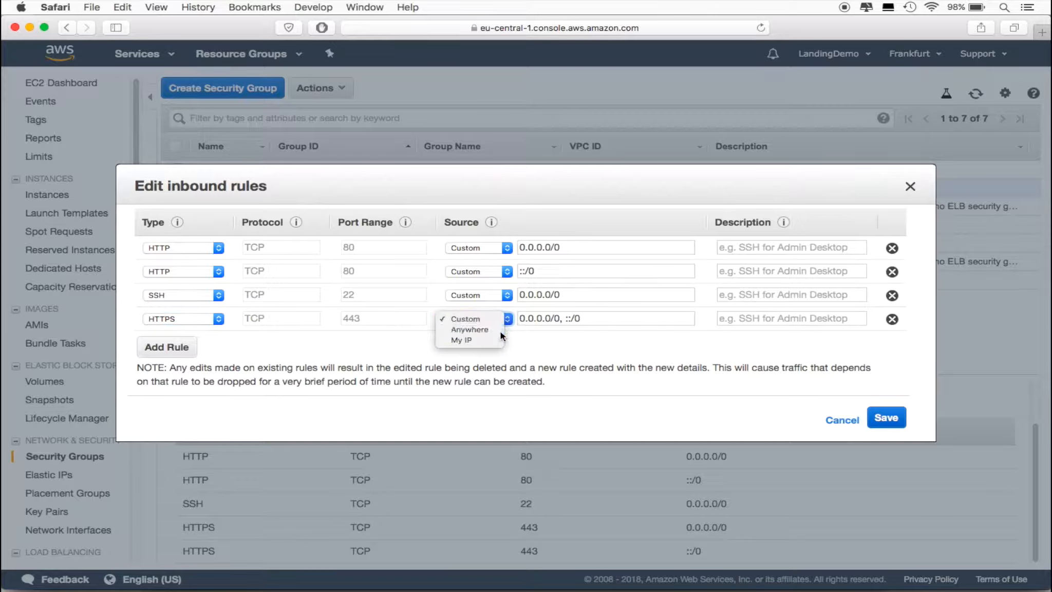
click(496, 330)
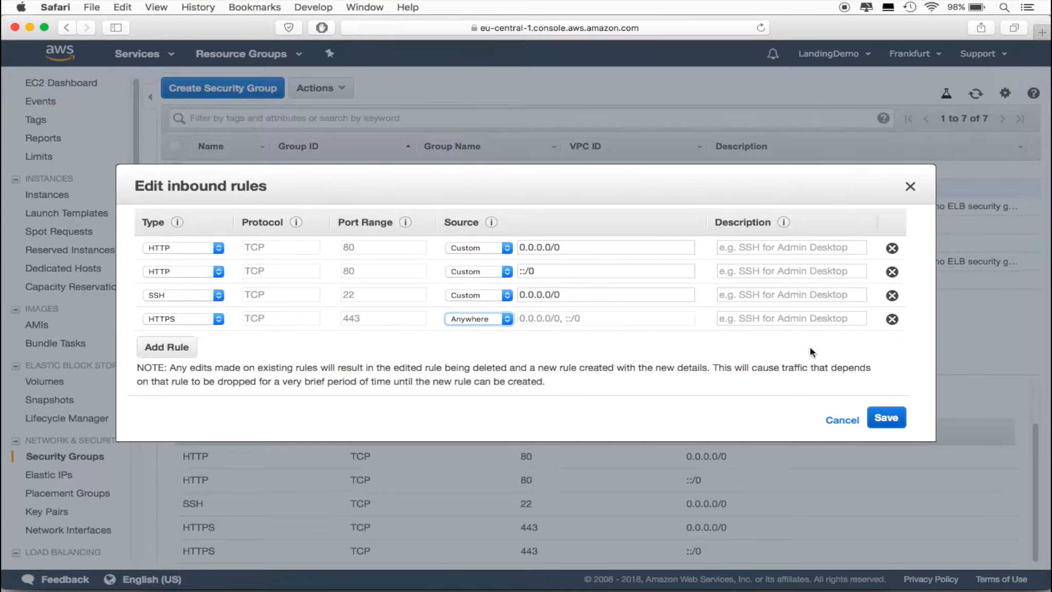
click(884, 419)
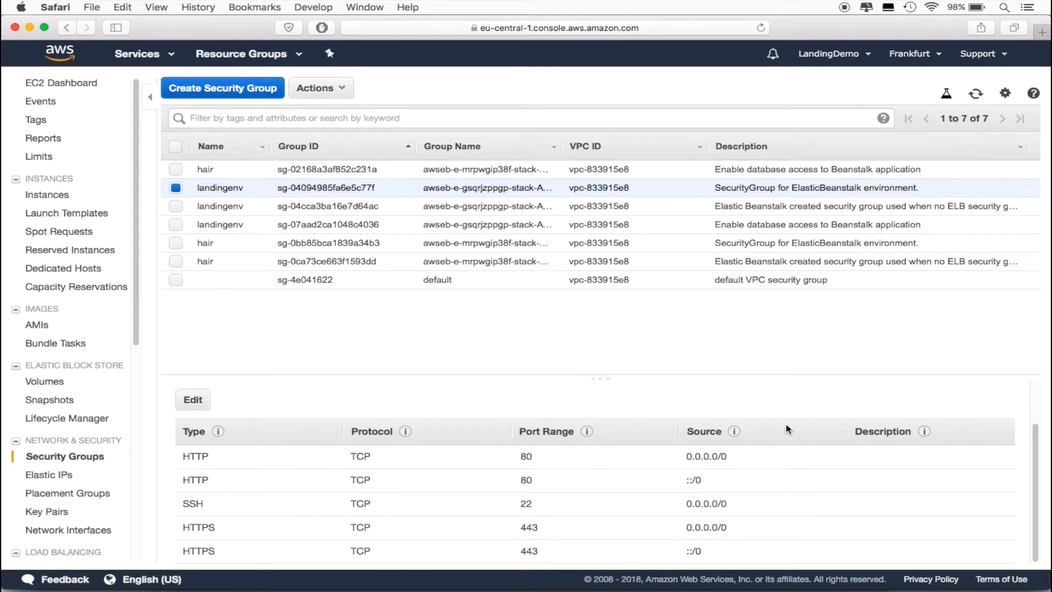
Add and save an inbound HTTPS rule with source Anywhere for the landingenv security group sg-04cca3ba16e7d64ac
click(176, 206)
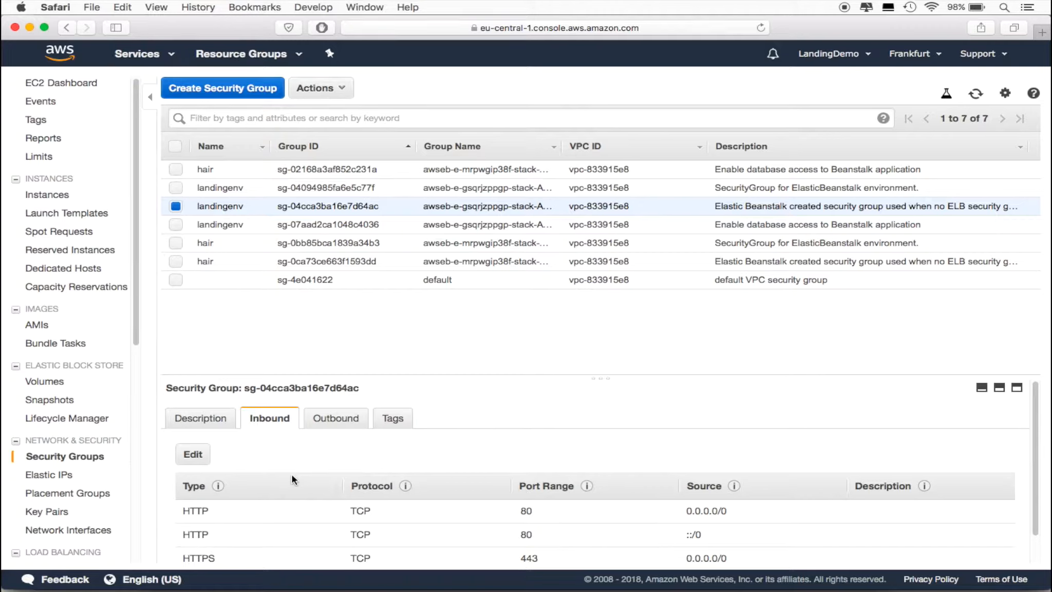
click(203, 454)
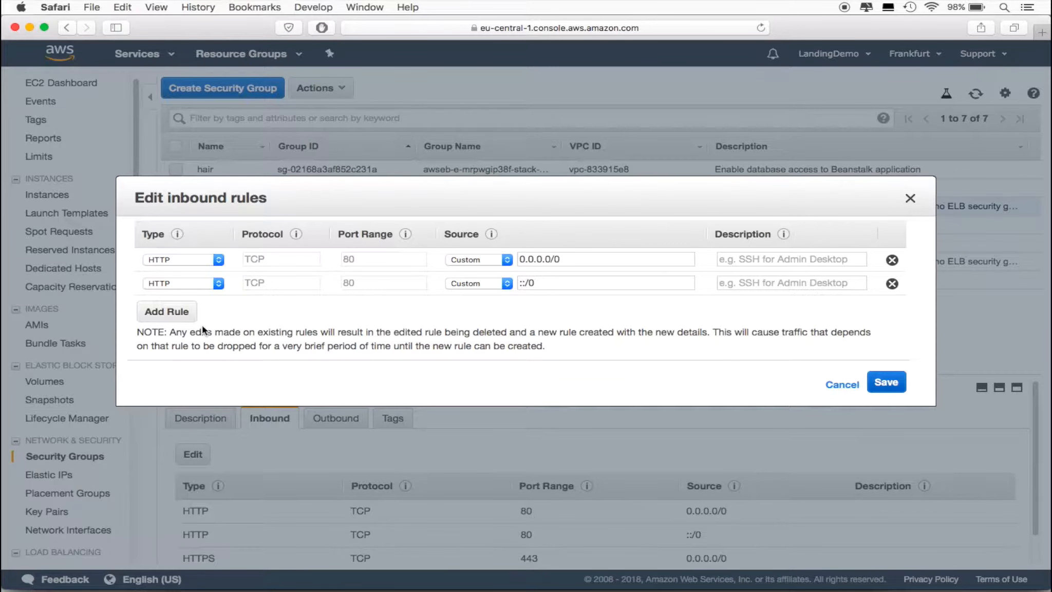
click(170, 312)
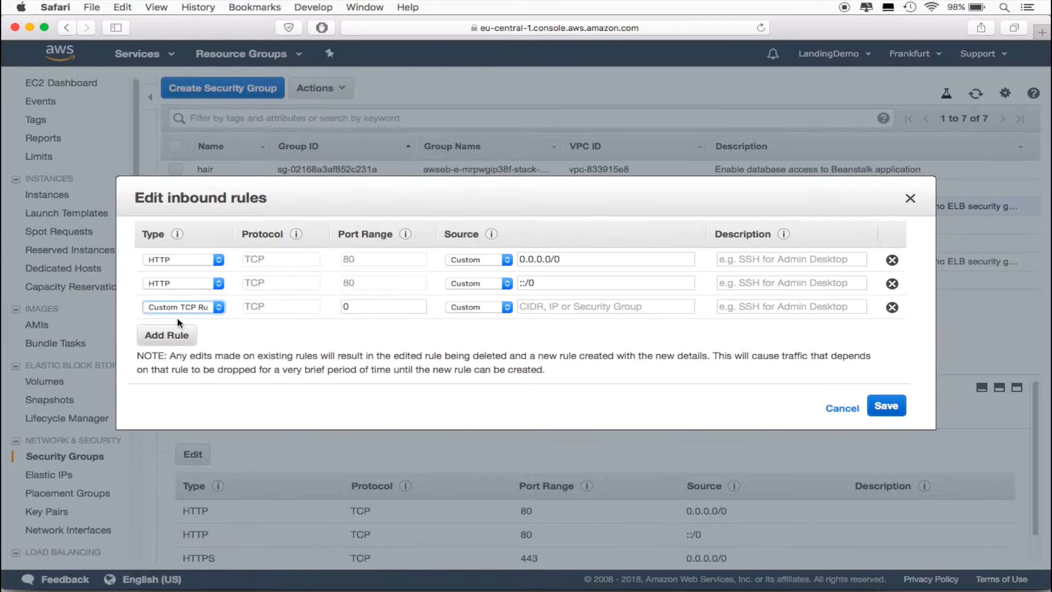
click(205, 307)
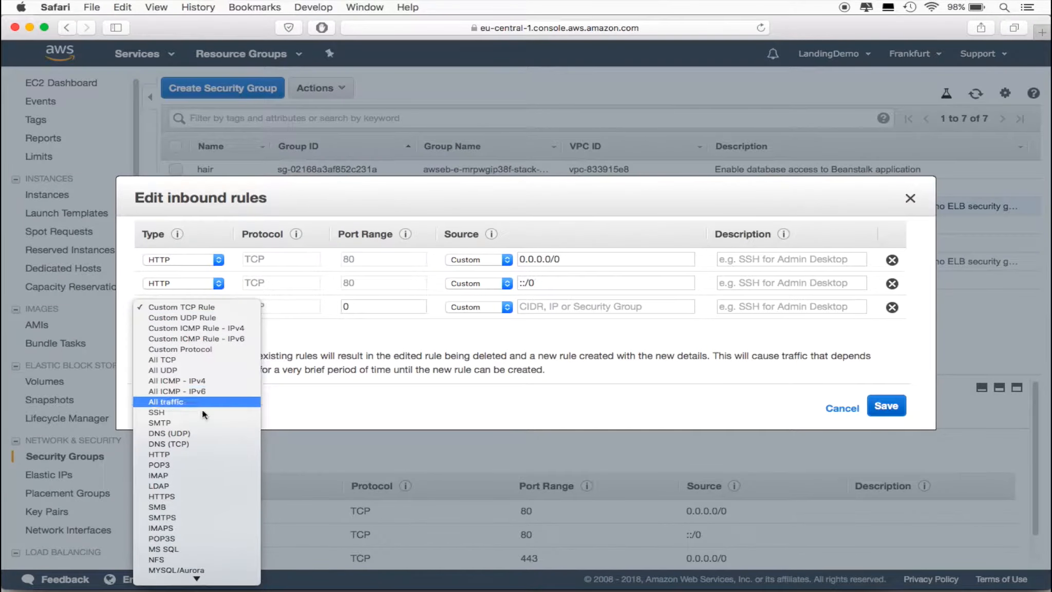
click(201, 497)
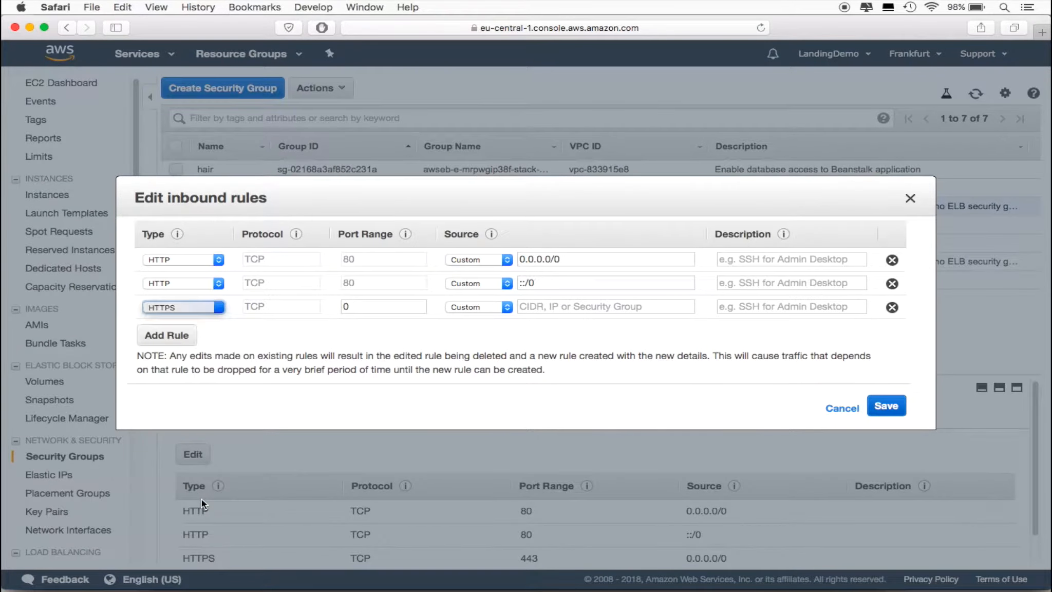
click(473, 309)
click(469, 313)
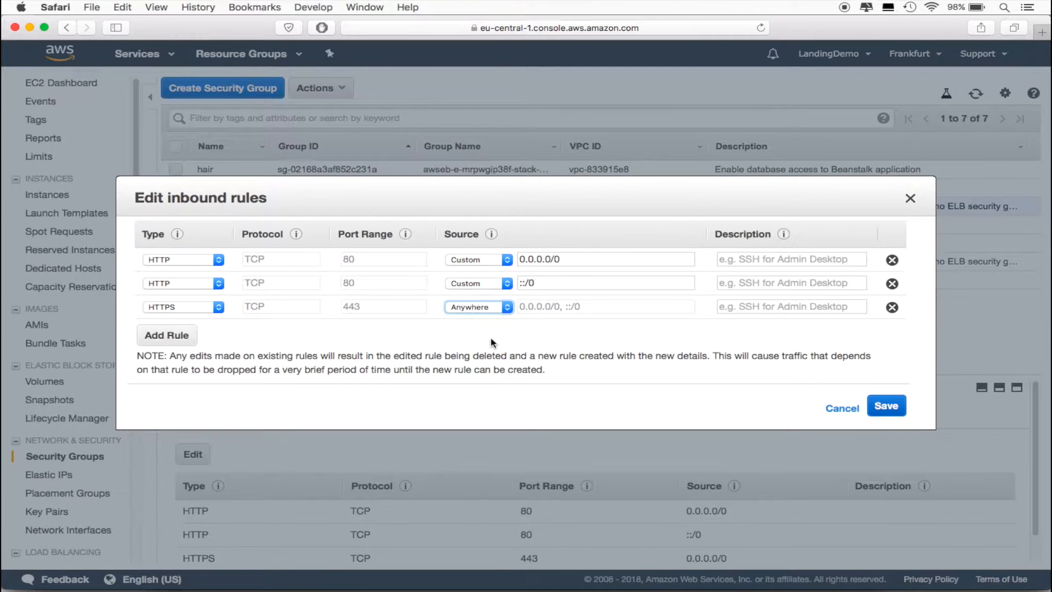
click(894, 408)
scroll(77, 432, down, 3)
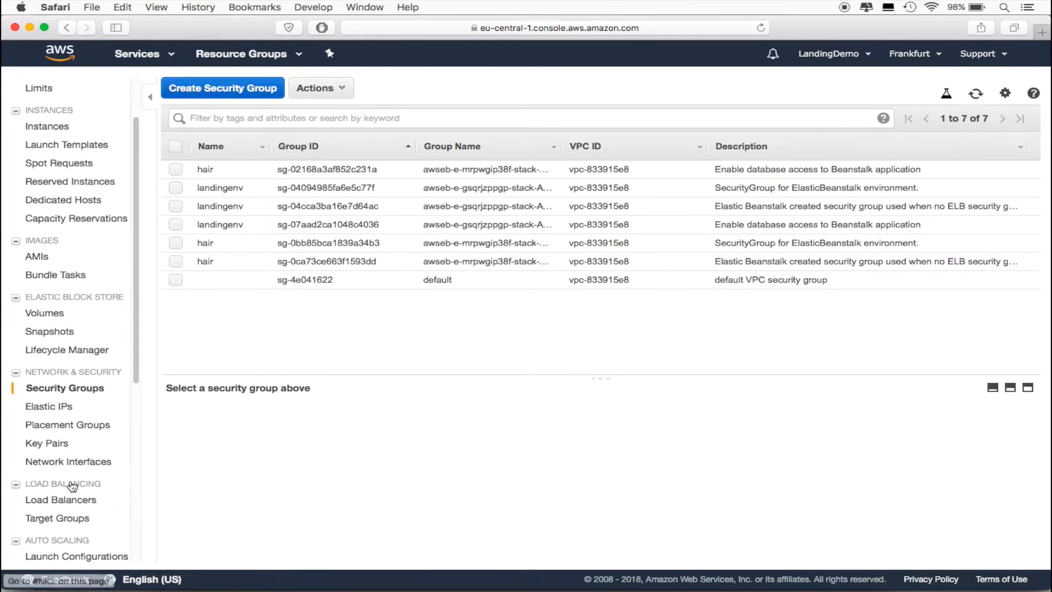
Show the listeners of the load balancer awseb-e-g-AWSEBLoa-119406AJ7U4U1 in the EC2 service
click(71, 500)
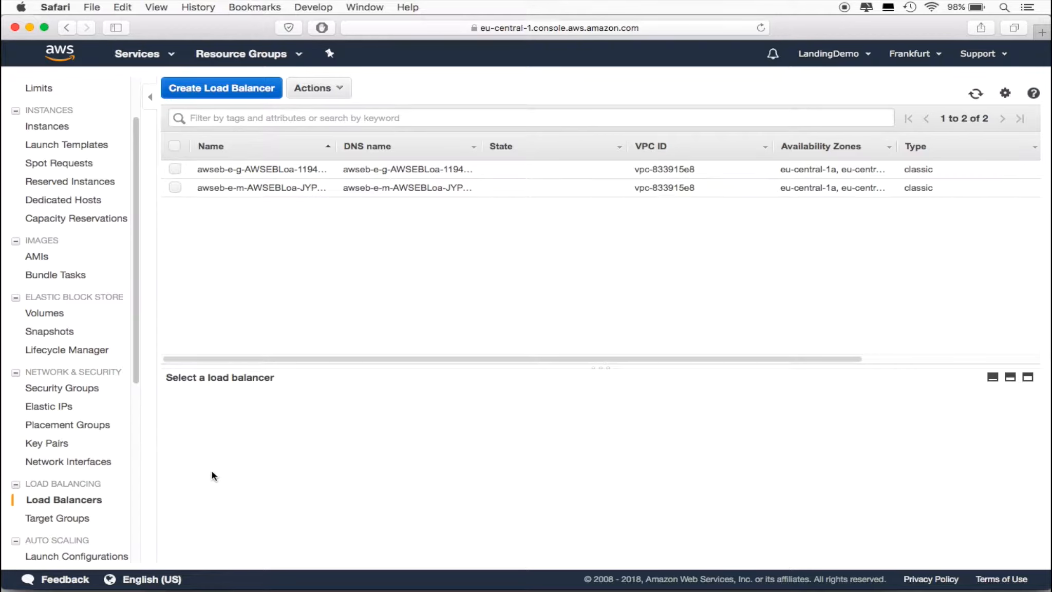
click(175, 169)
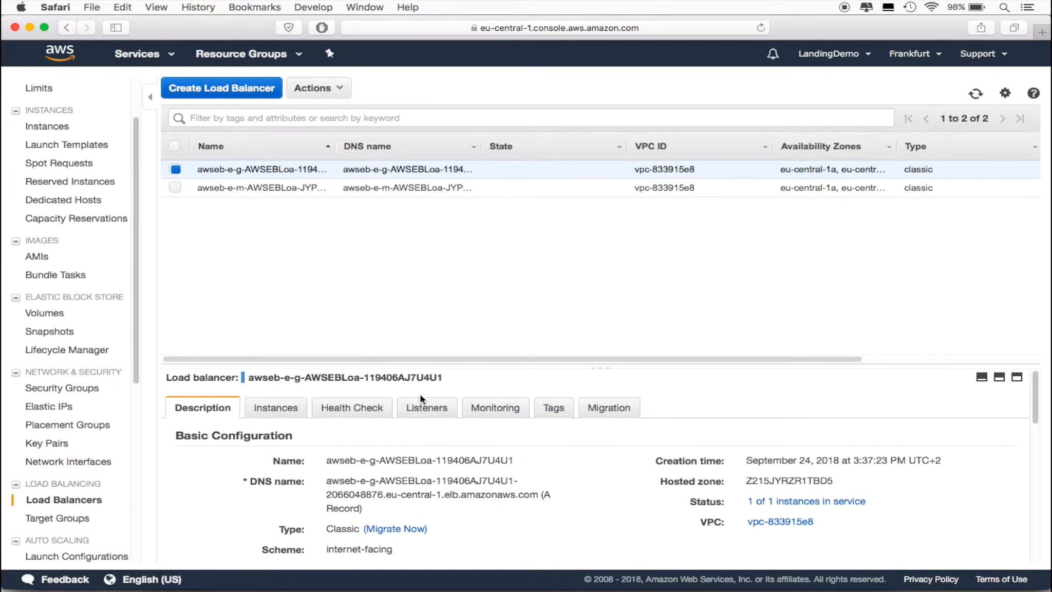
click(441, 412)
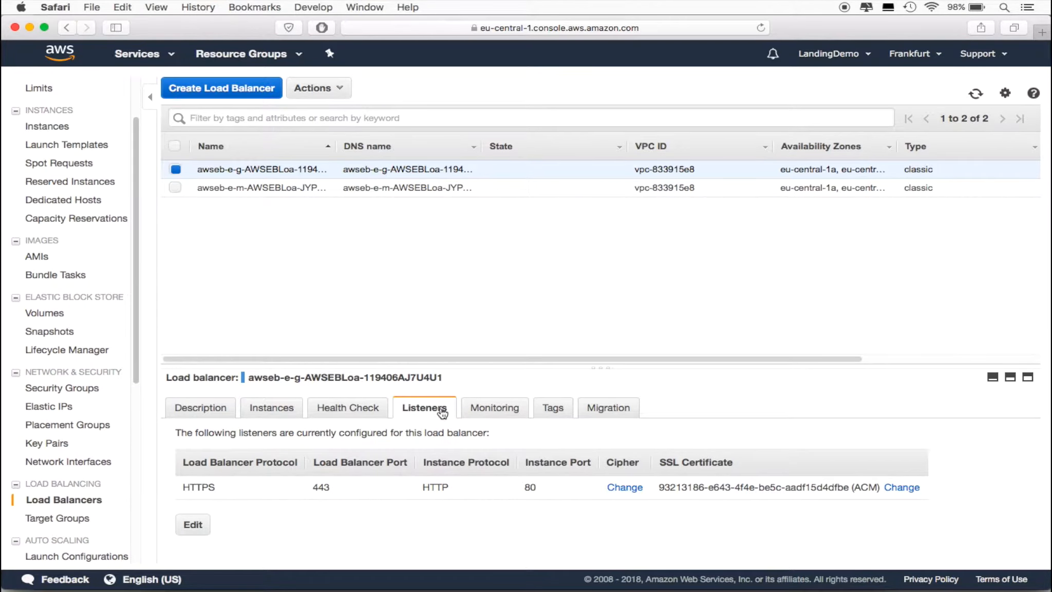
Edit the load balancer's listener and set its load balancer protocol to HTTPS (Secure HTTP)
click(193, 524)
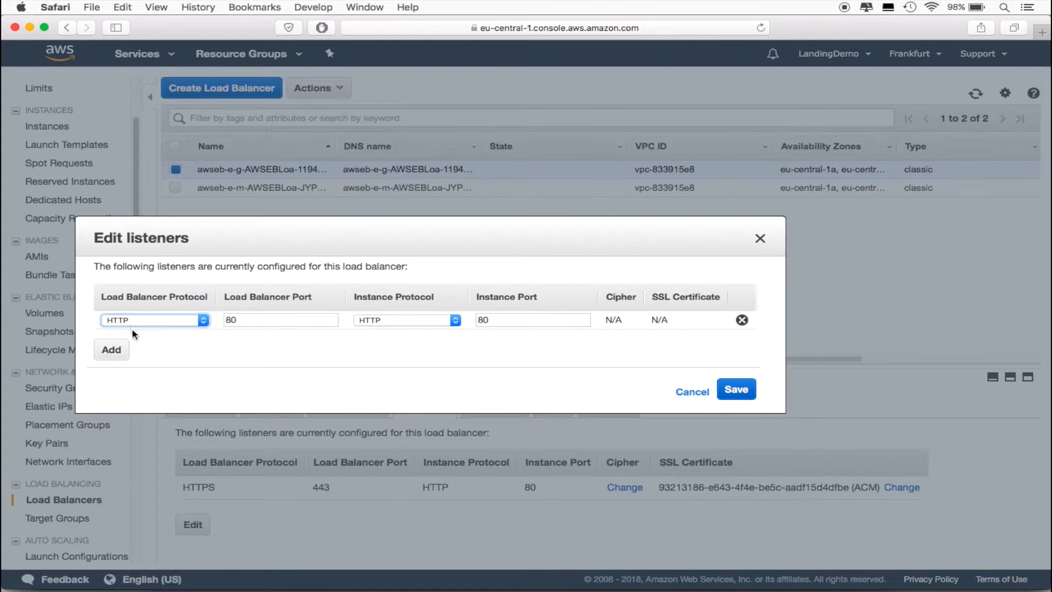
click(169, 319)
click(170, 330)
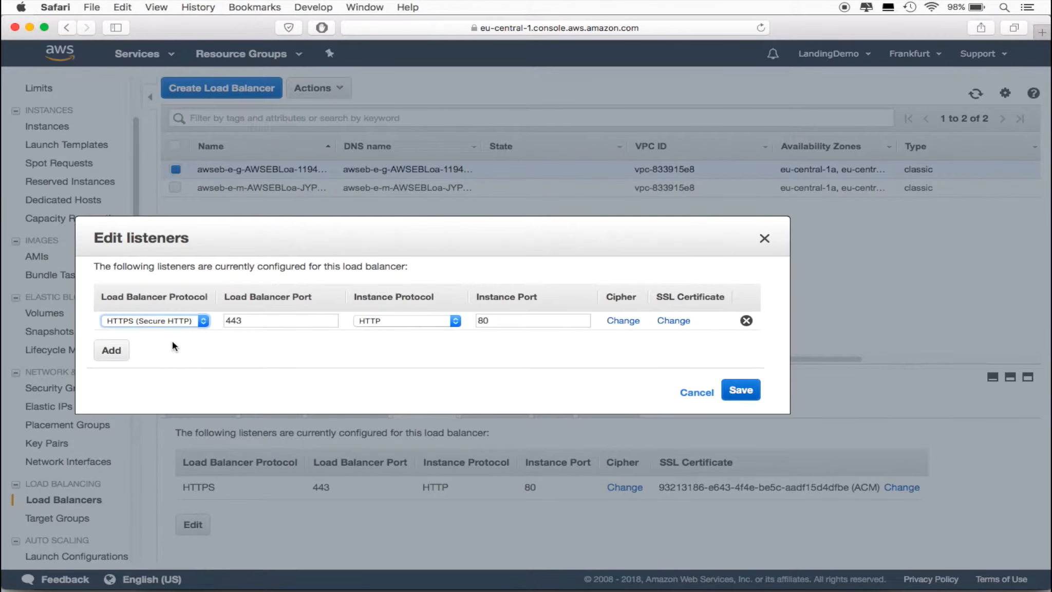
Assign the cpreneur.com certificate from ACM to the HTTPS listener and save the listener configuration
click(675, 322)
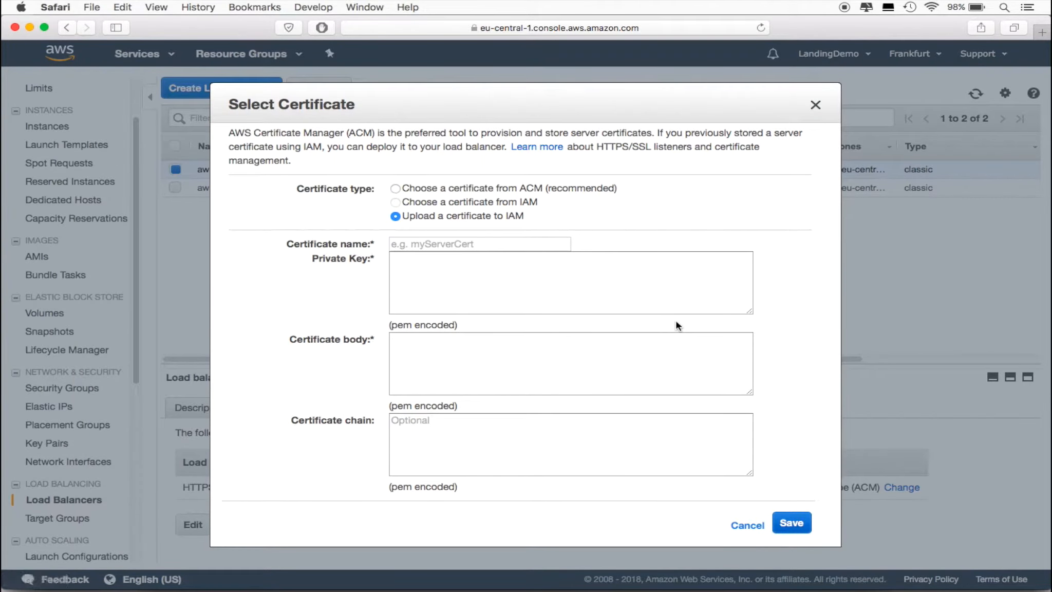
click(395, 188)
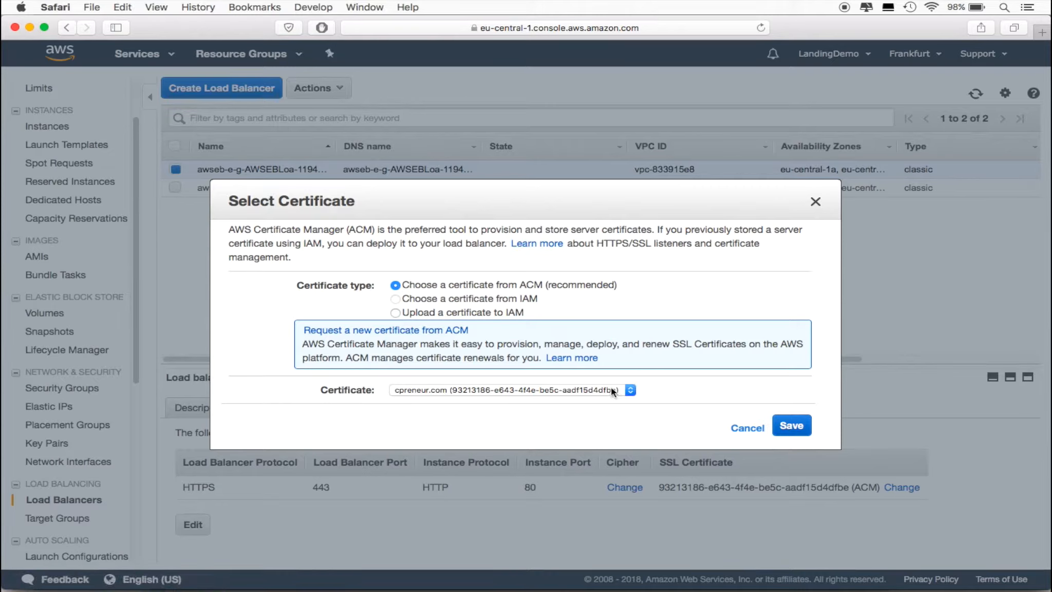
click(625, 390)
click(628, 389)
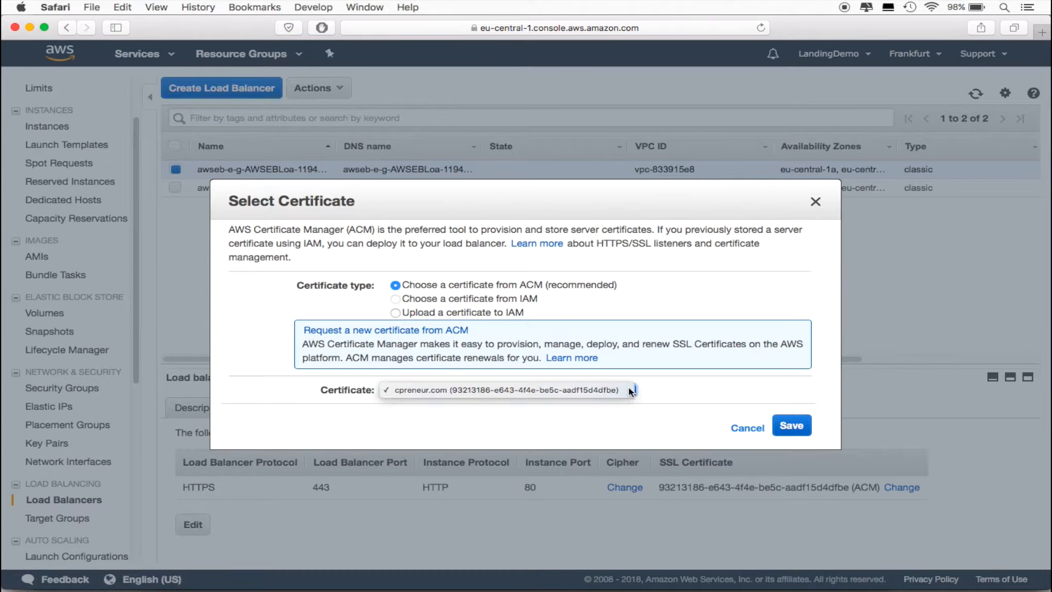
click(792, 426)
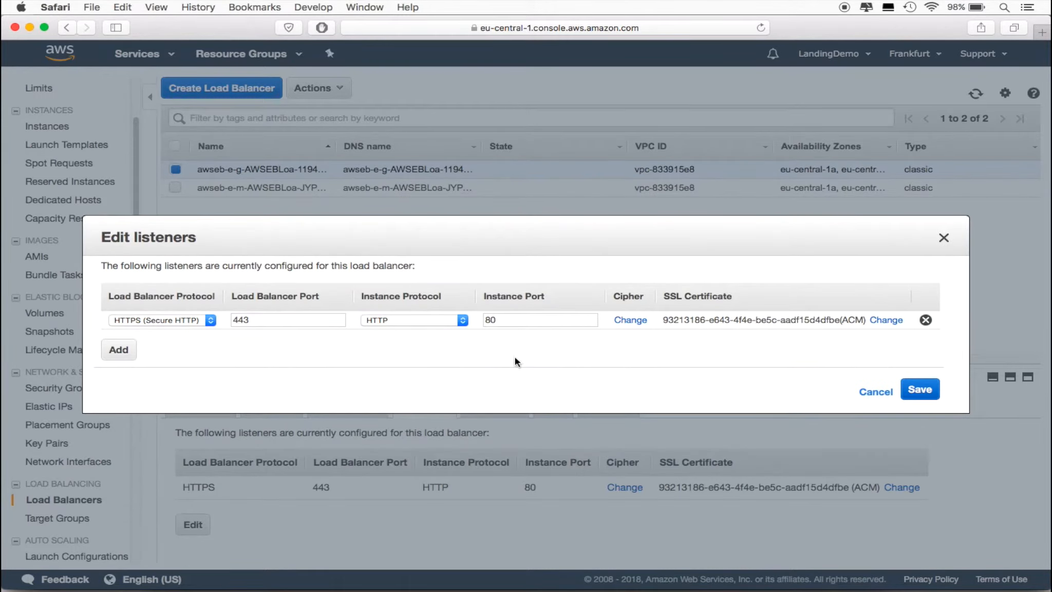
click(932, 393)
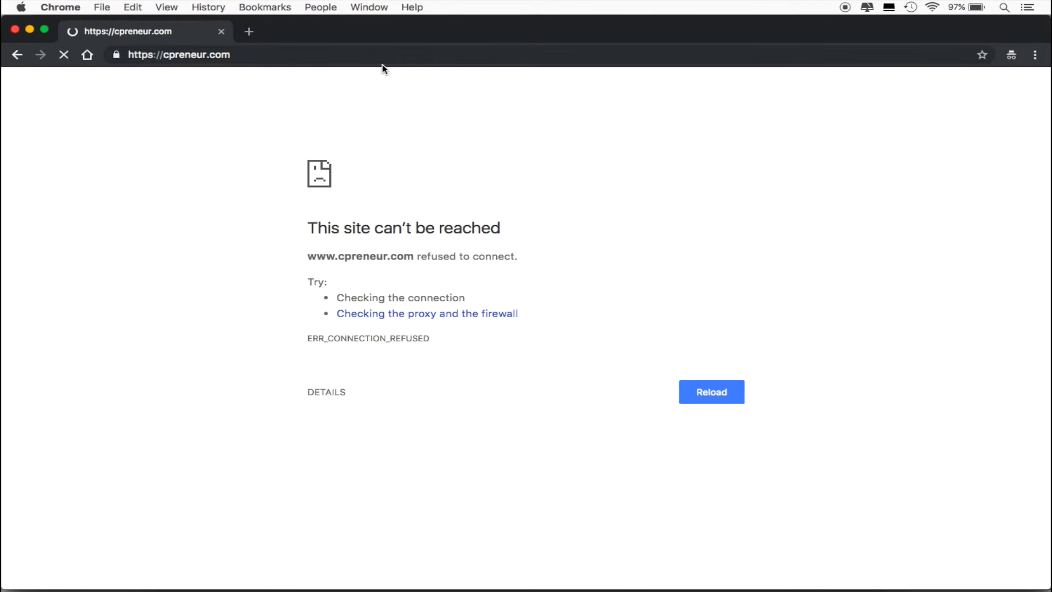